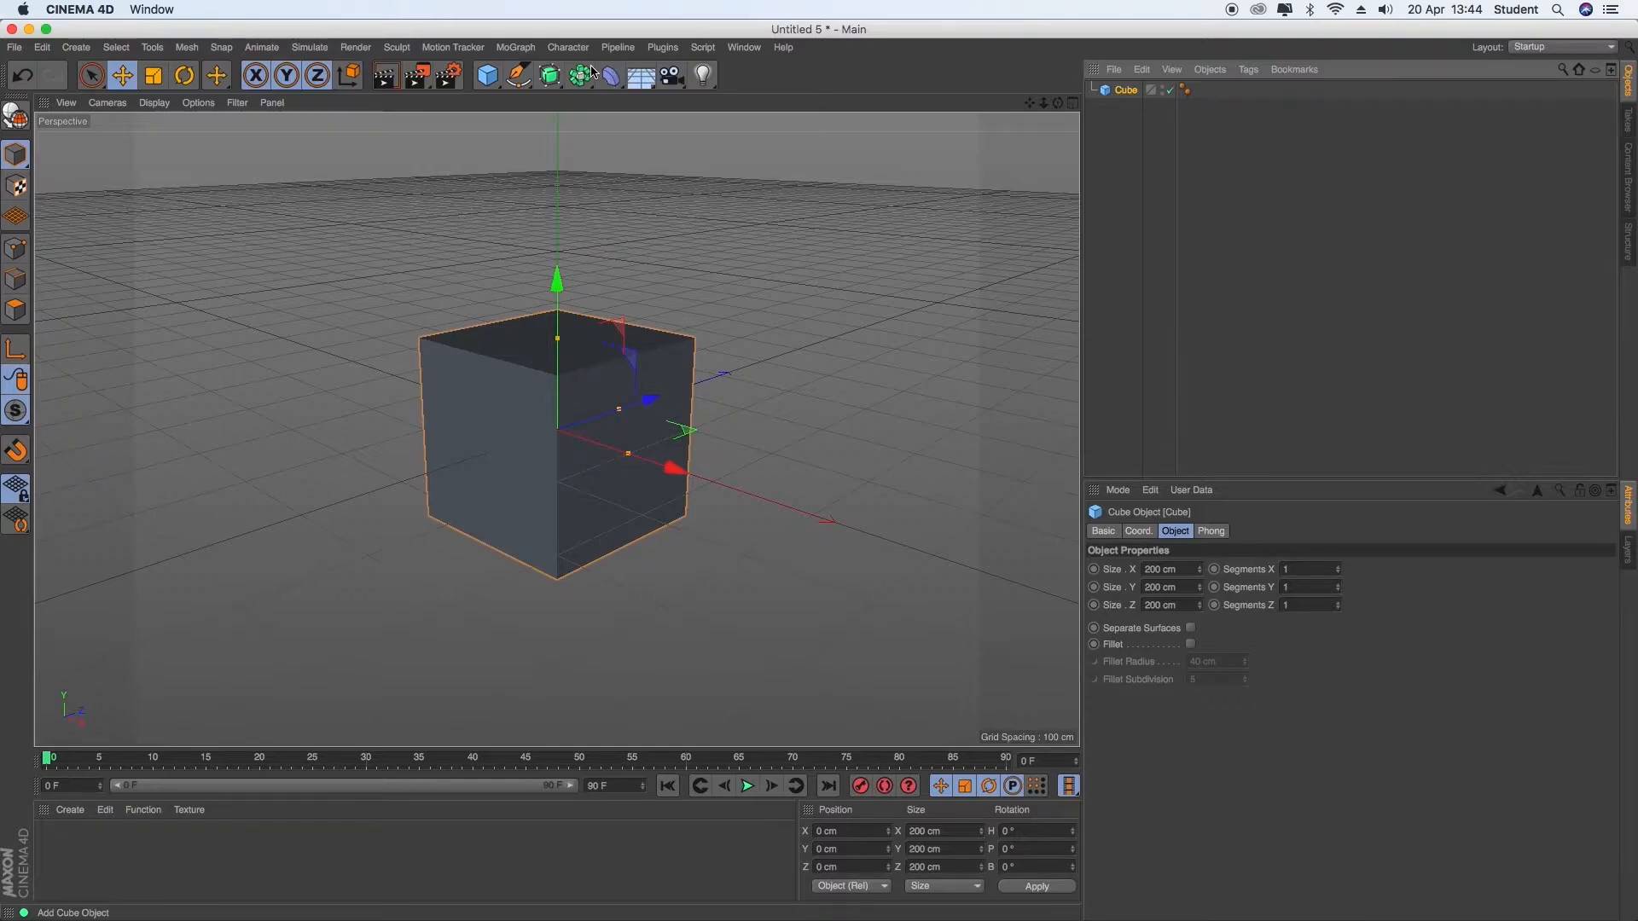
- Add a Bend deformer and make it a child of the Cube object
click(613, 81)
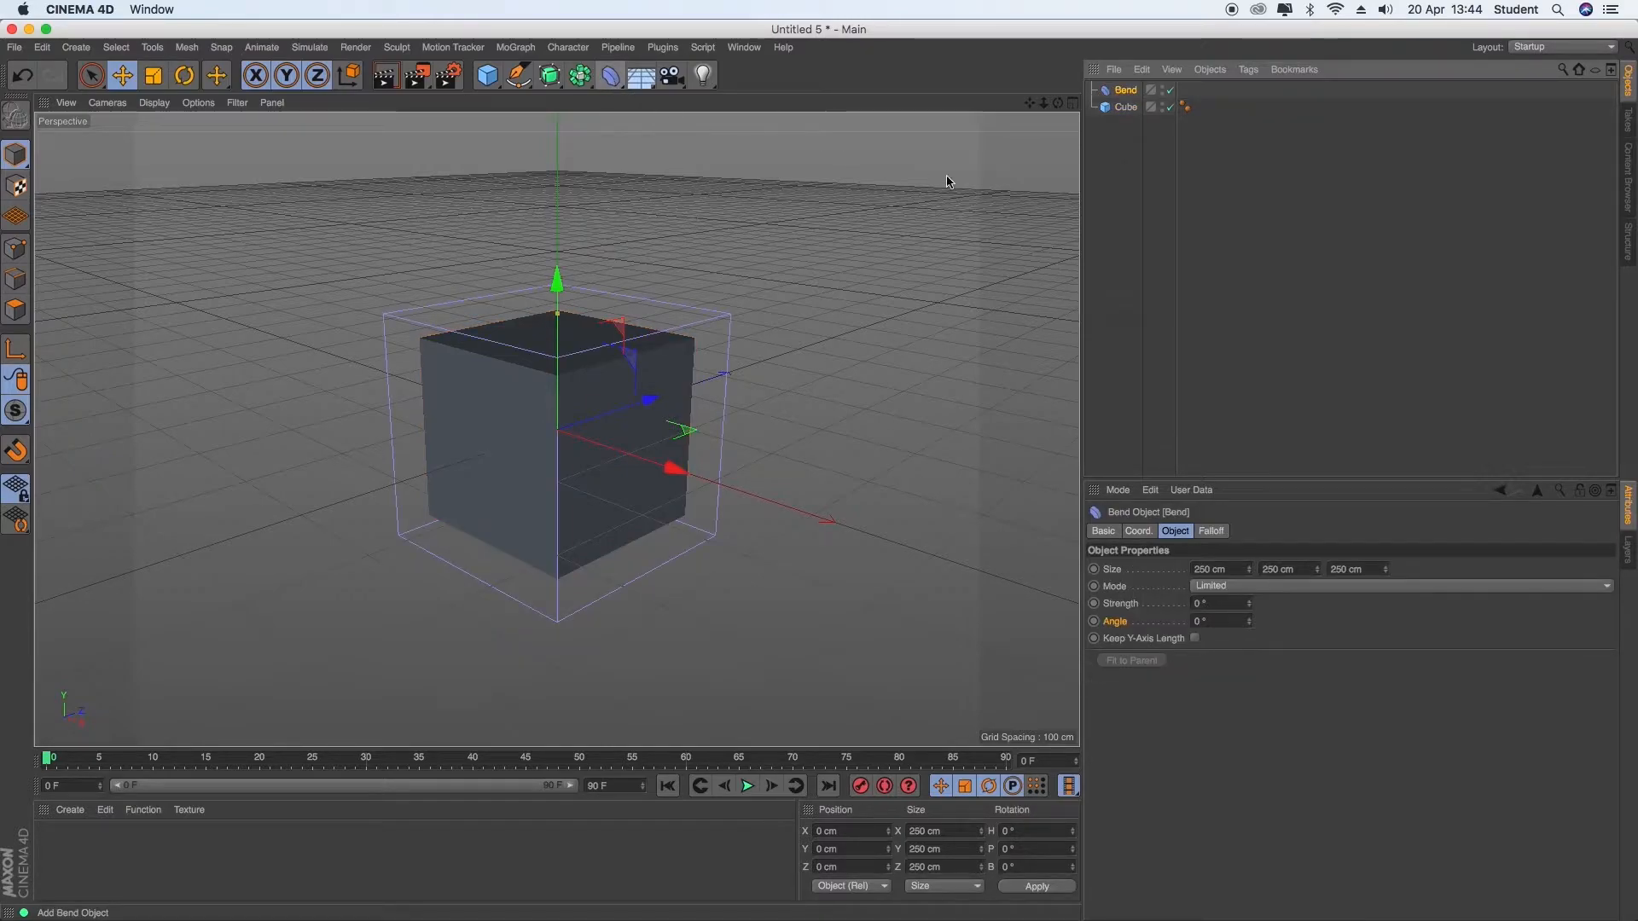
click(613, 81)
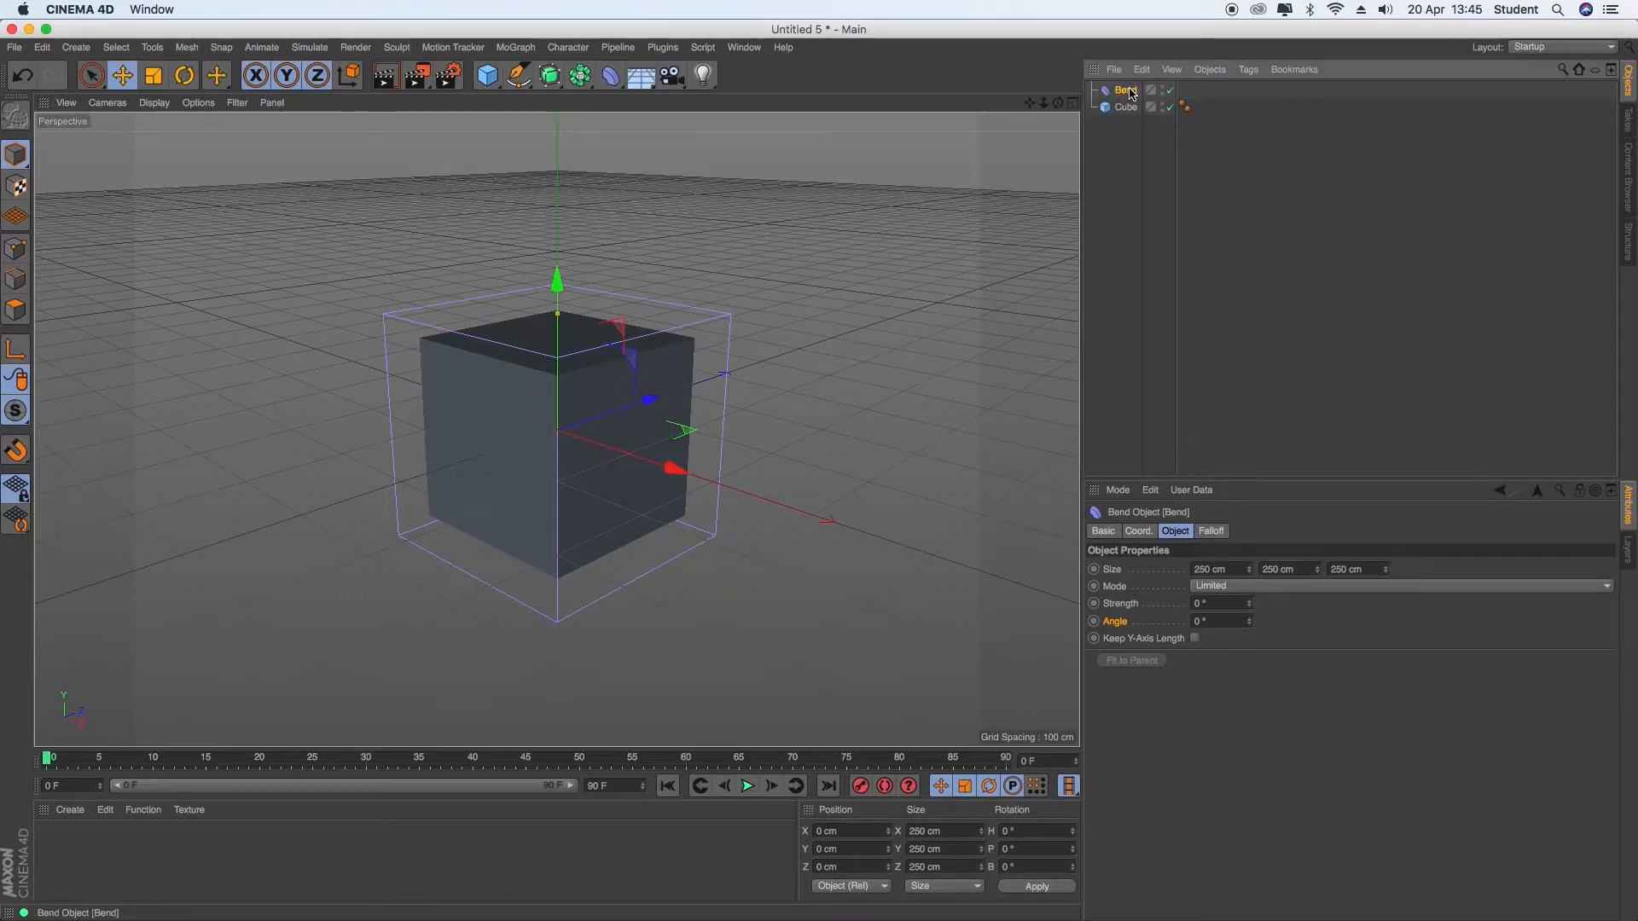
drag(1127, 111, 1126, 113)
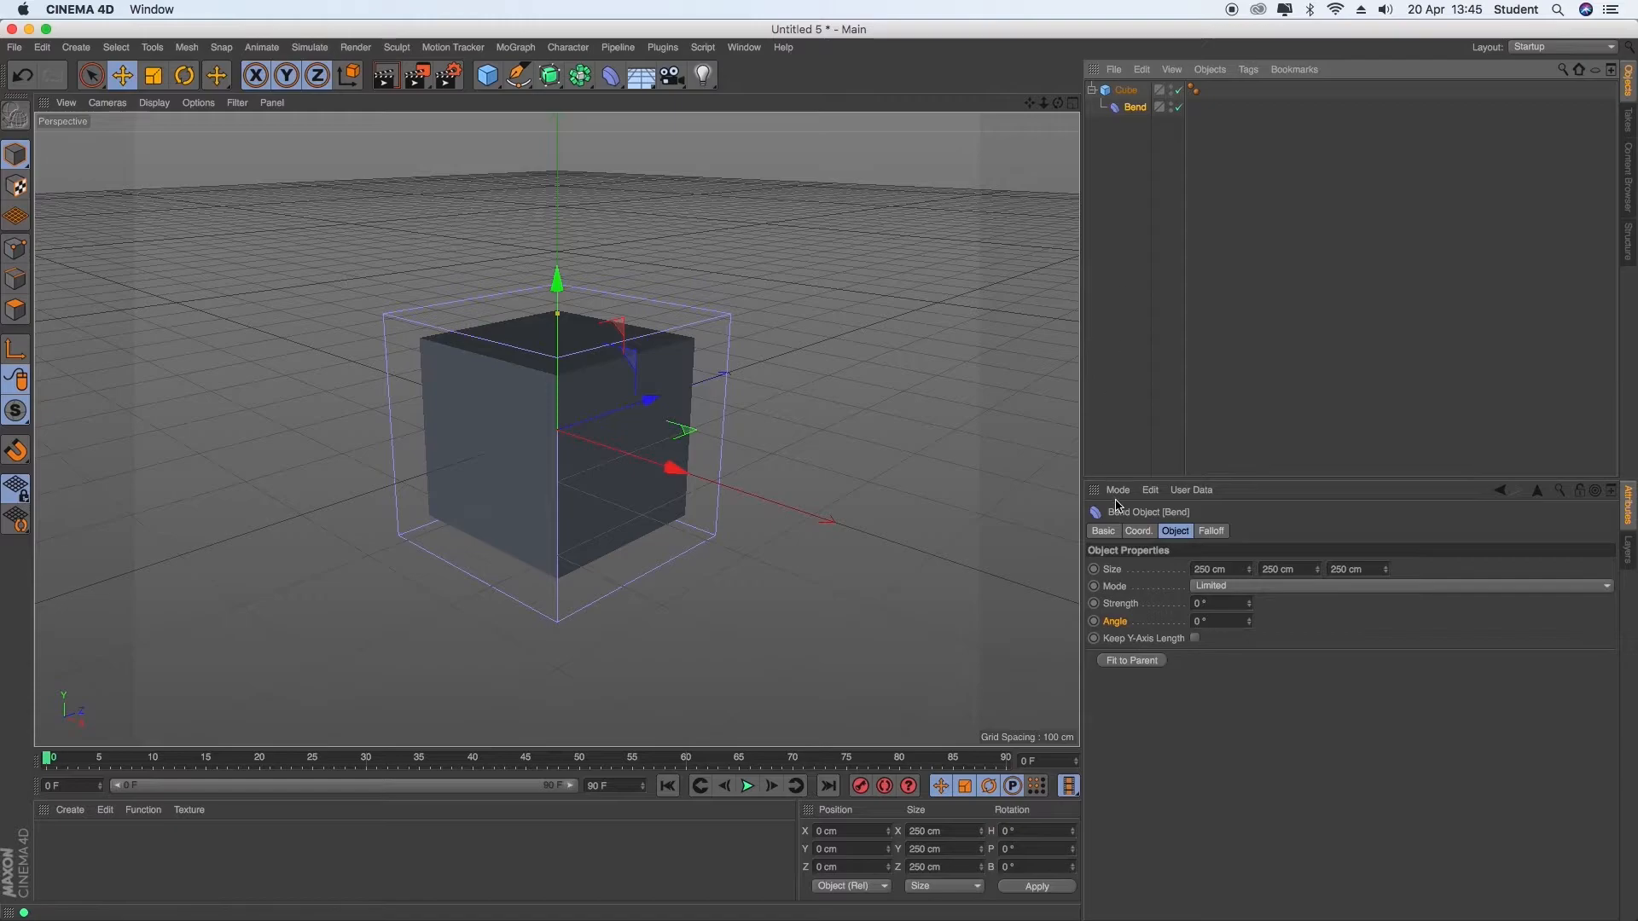
- Fit the Bend deformer to its parent cube and set its strength to 90°
click(1145, 666)
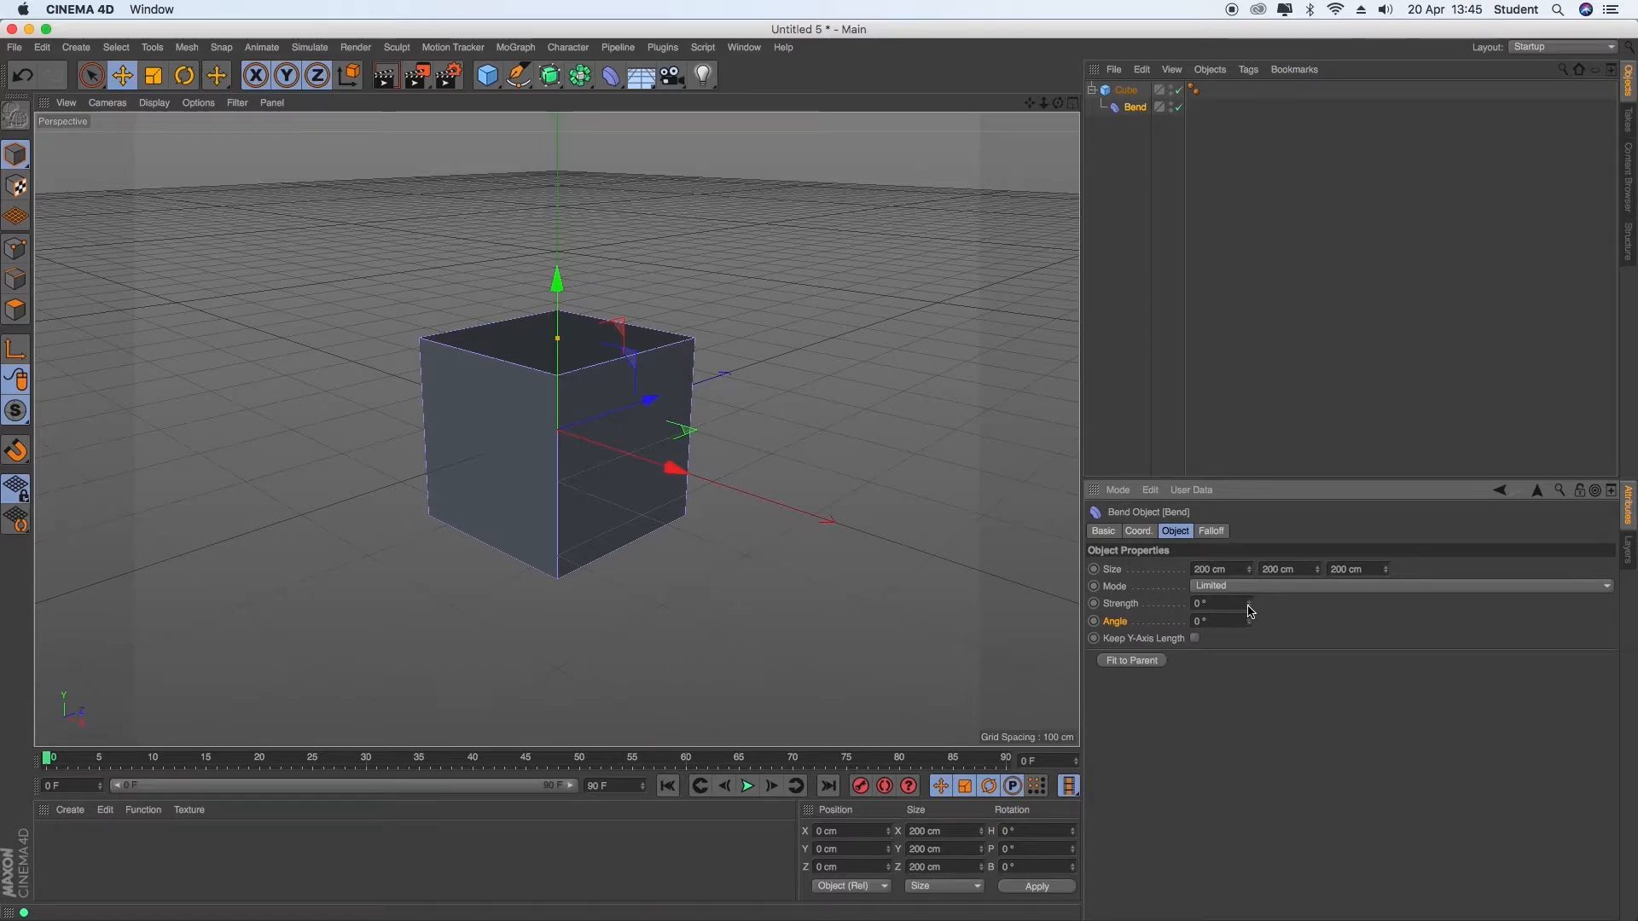
drag(1251, 607, 860, 610)
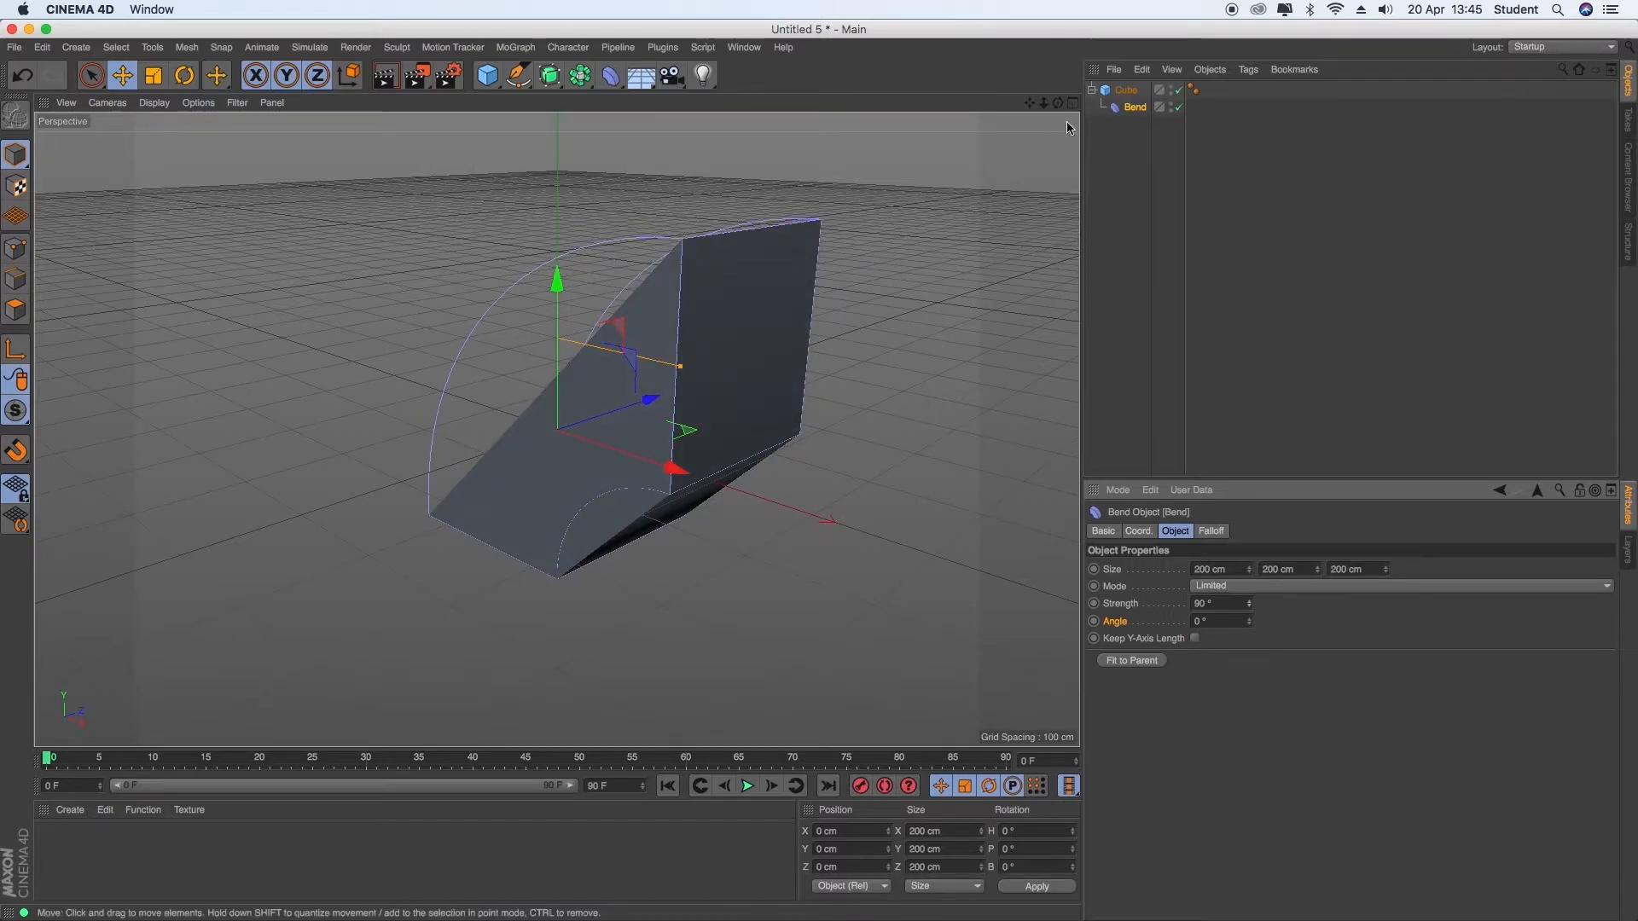
- Set the cube's segments to 70 in the X, Y and Z directions
click(1134, 92)
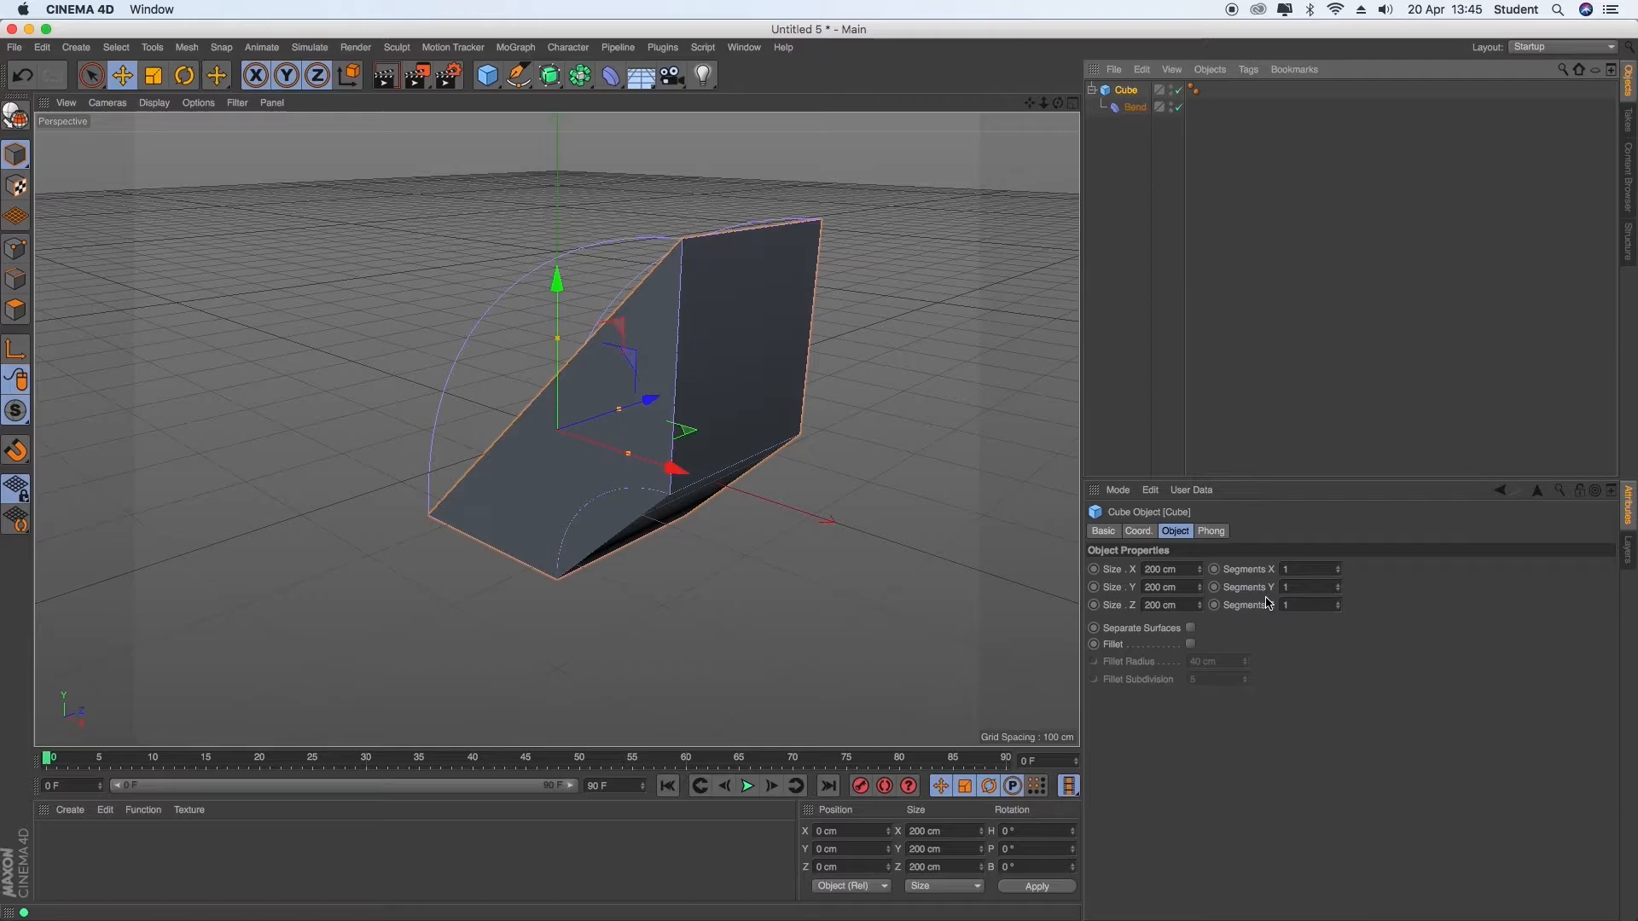
double_click(1303, 588)
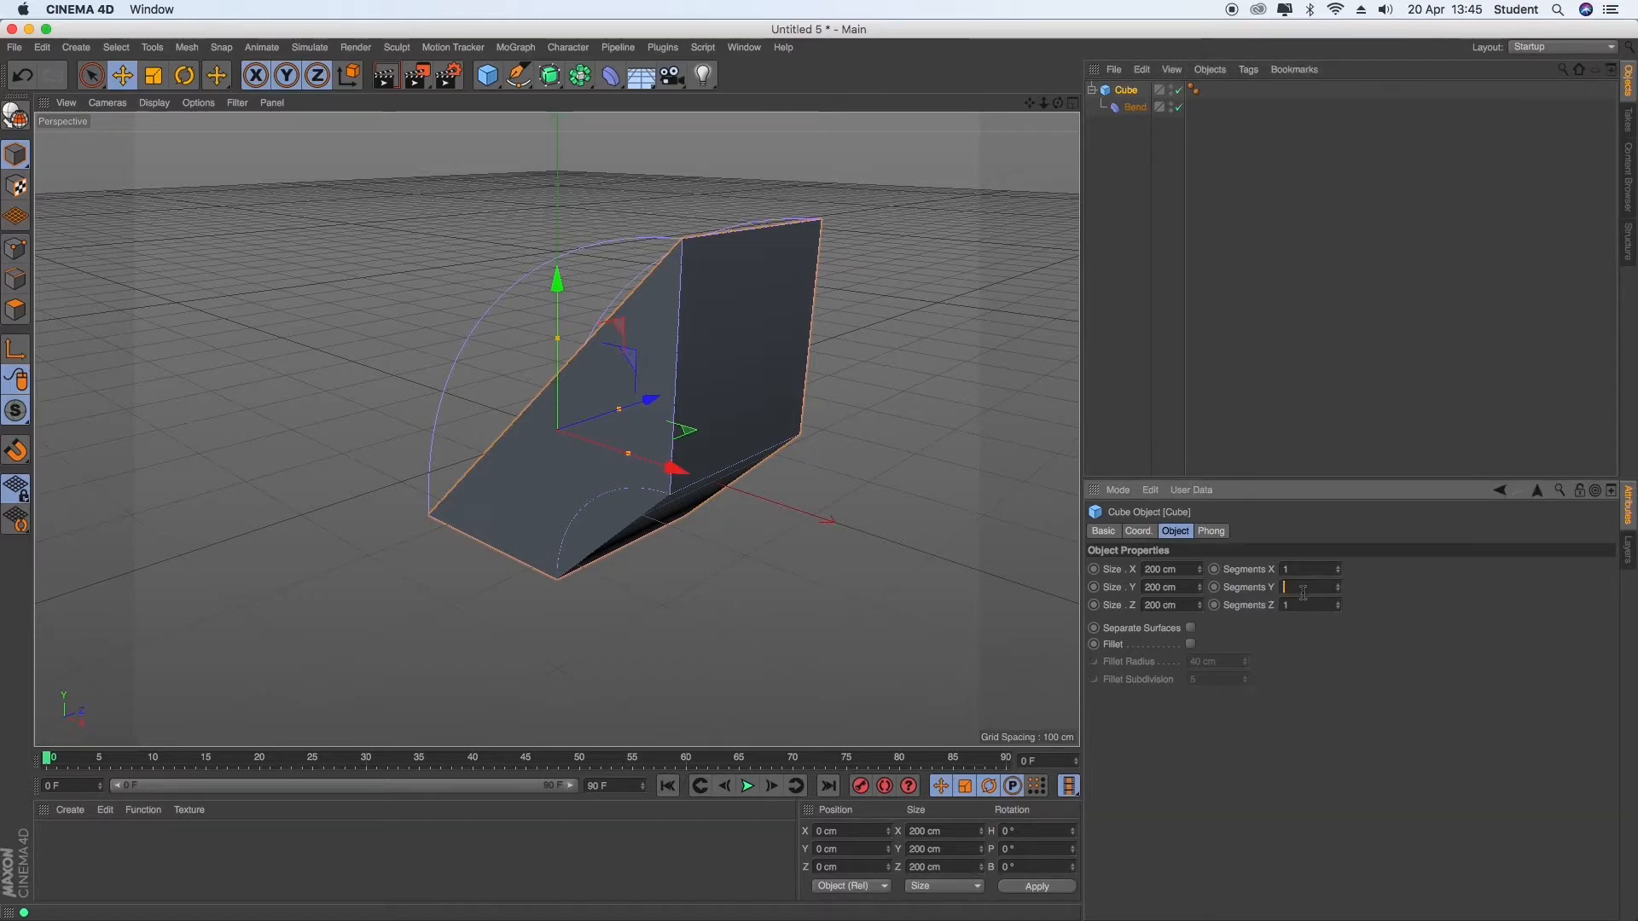
text(70)
key(Return)
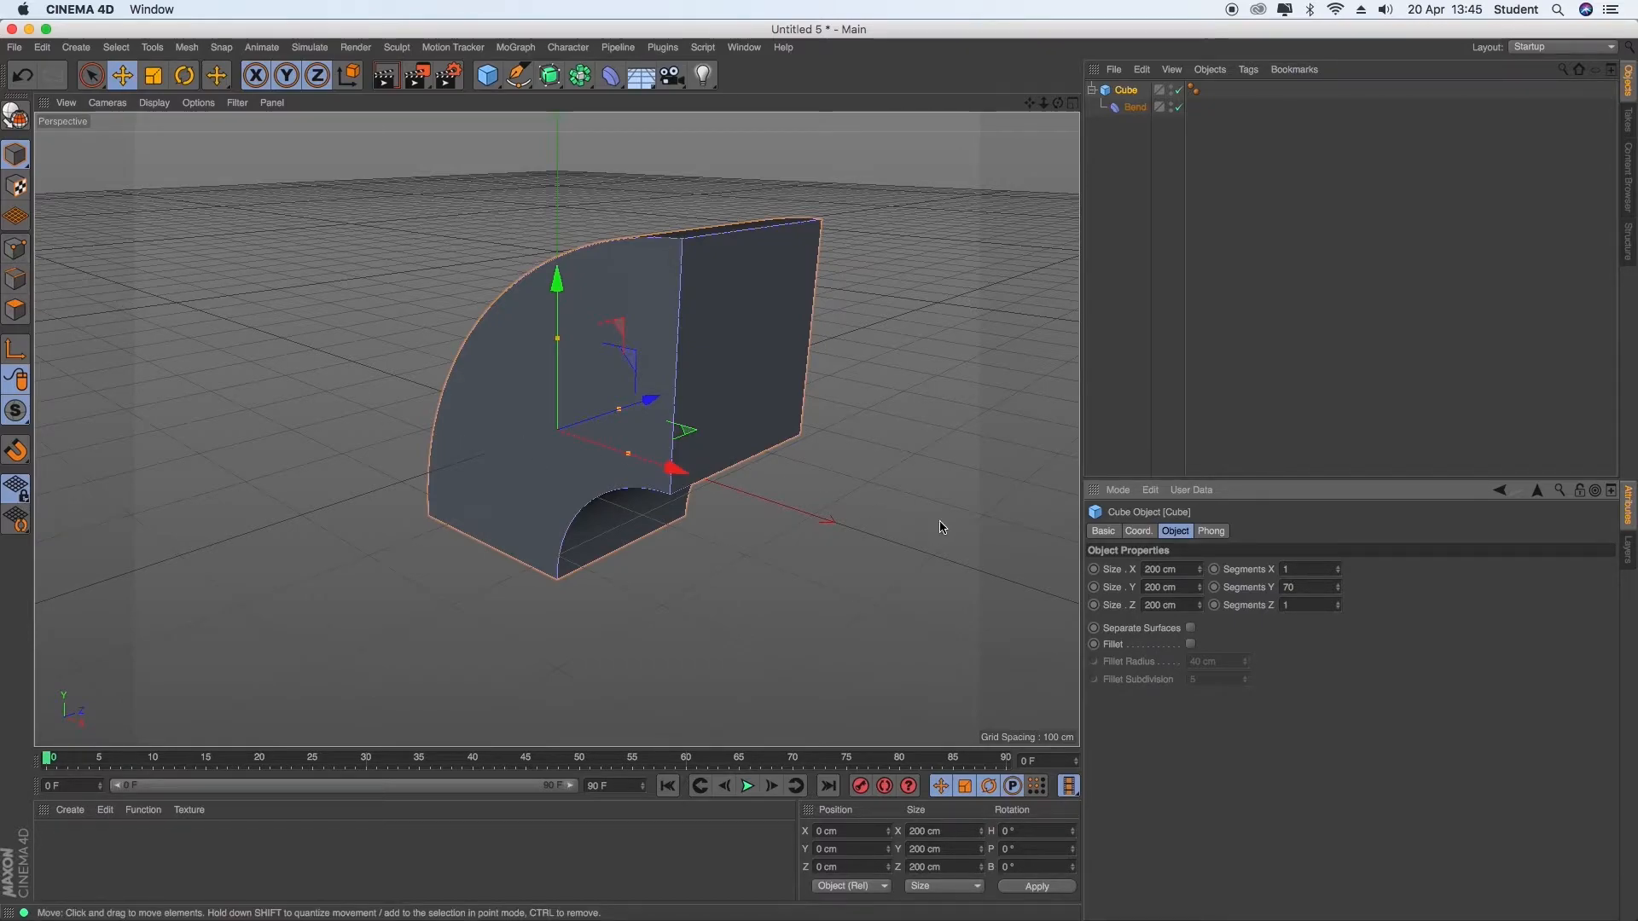
click(1300, 569)
text(7)
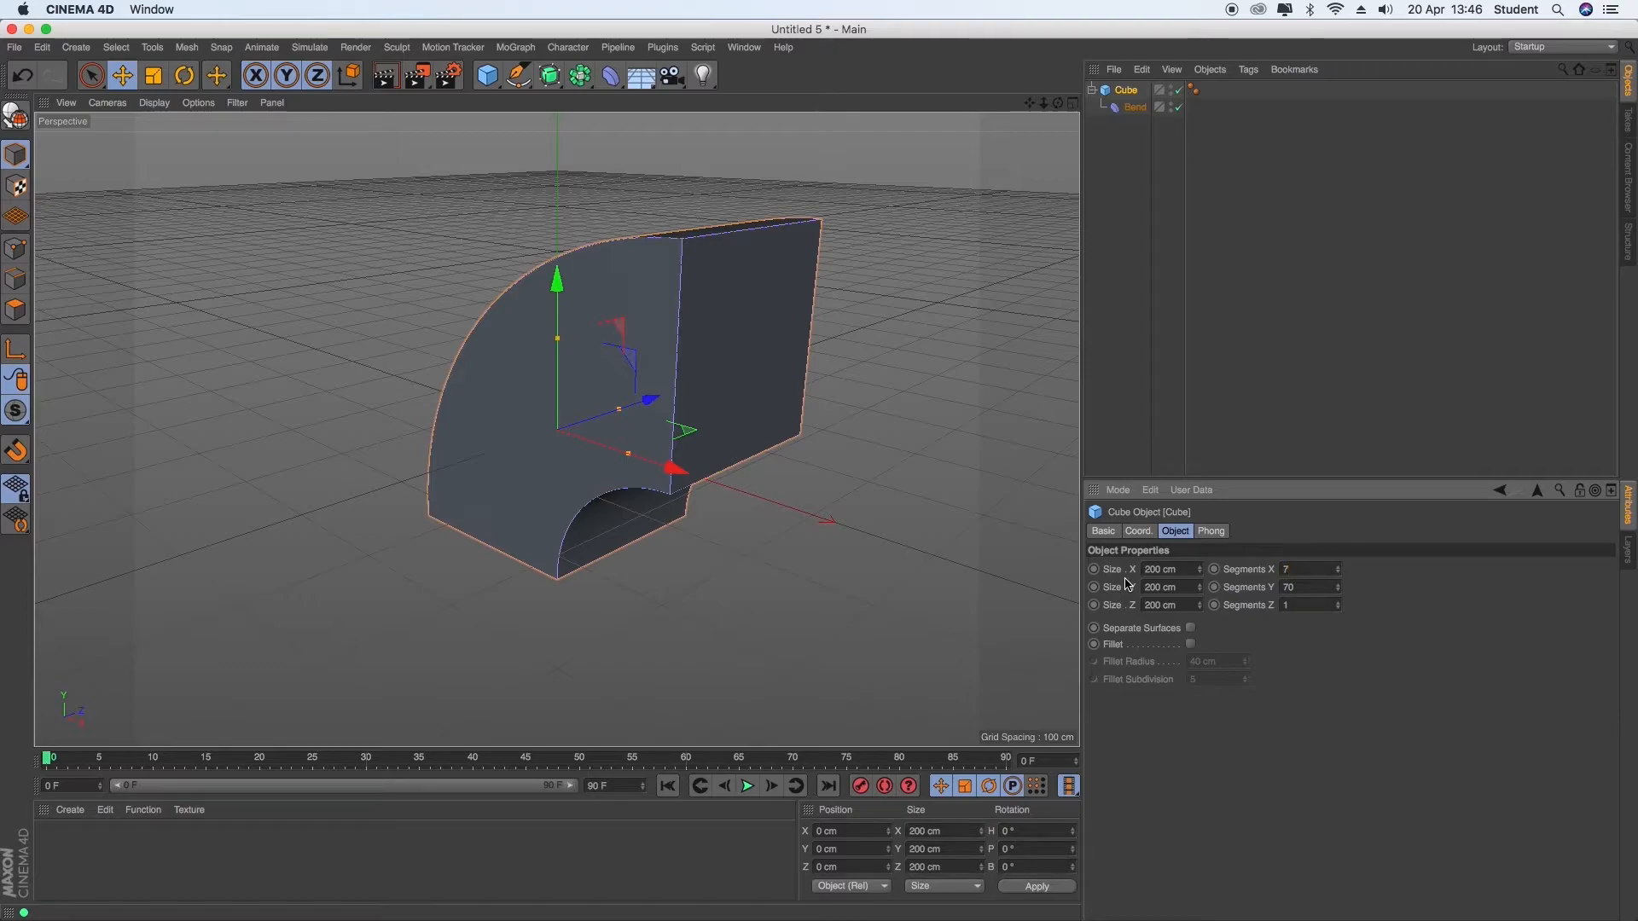
text(70)
key(Return)
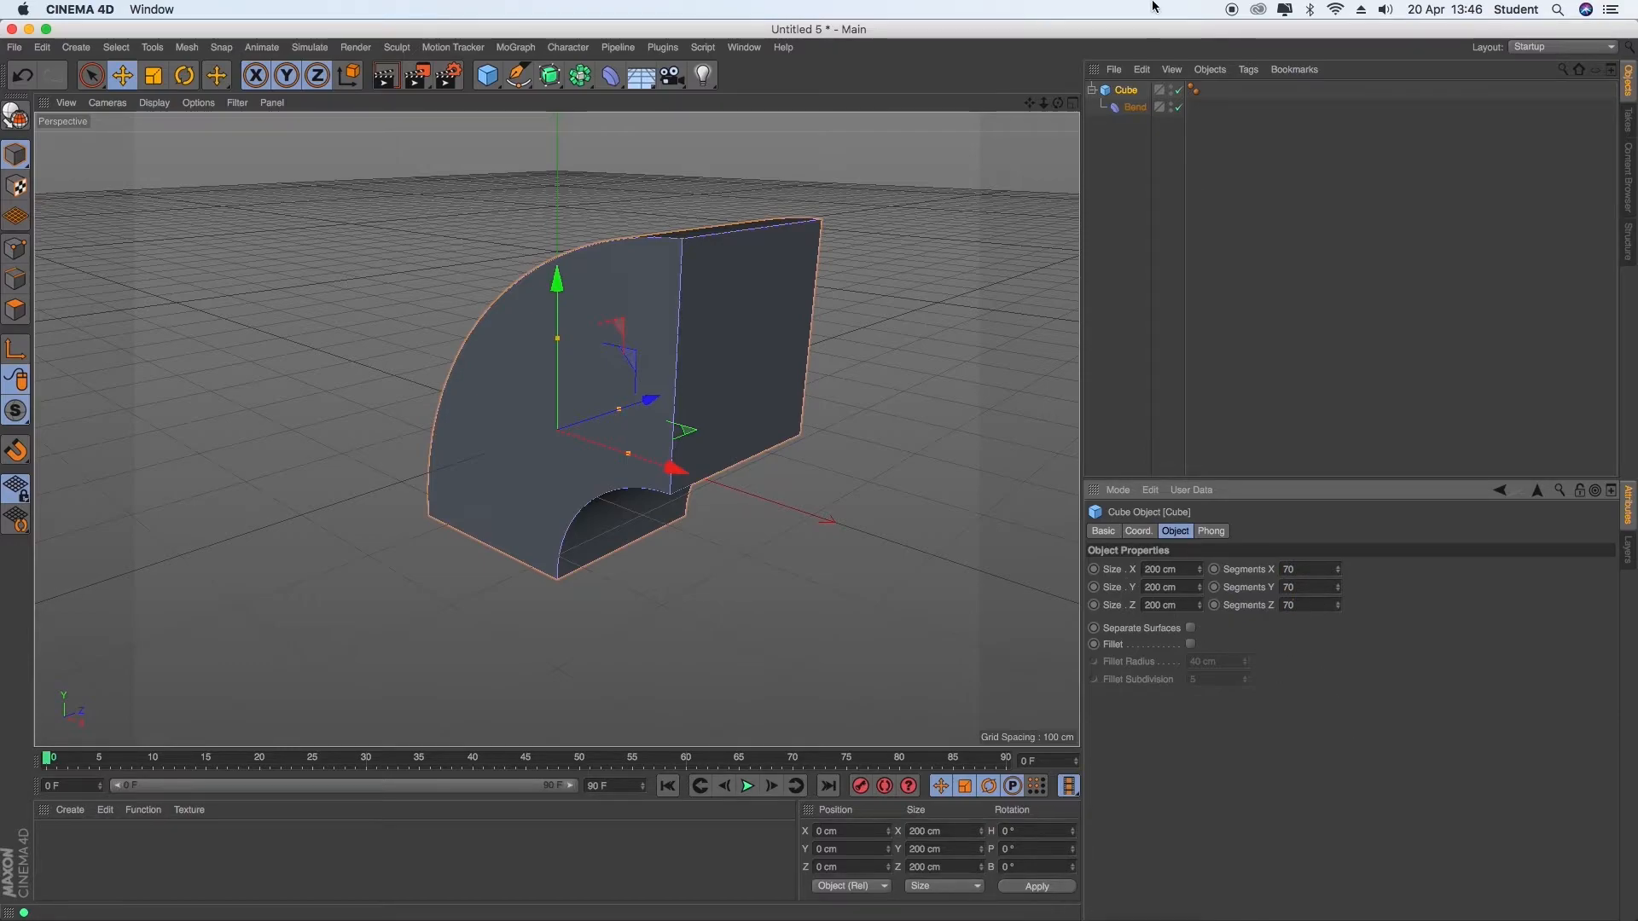
- Set the Bend angle to -2° and keyframe its strength at 90° on frame 0 and -166° on frame 90
click(1134, 107)
mouse_move(1248, 621)
mouse_down()
mouse_move(1332, 619)
mouse_move(1241, 614)
mouse_up()
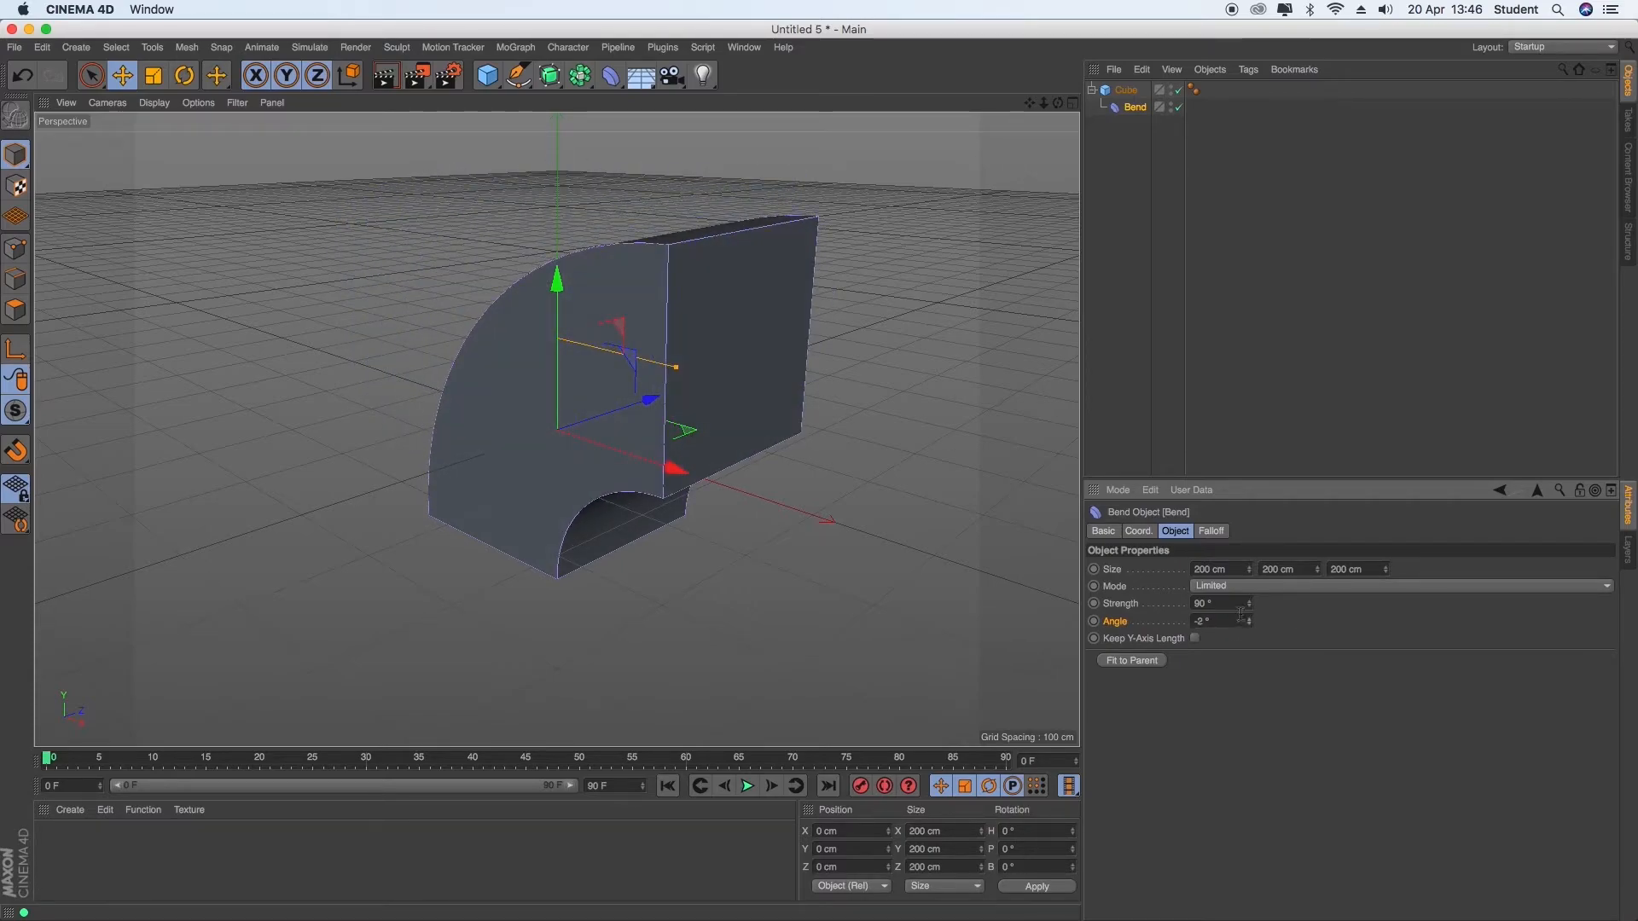
ctrl+click(1094, 604)
click(1005, 759)
drag(1251, 606, 1251, 825)
click(1094, 604)
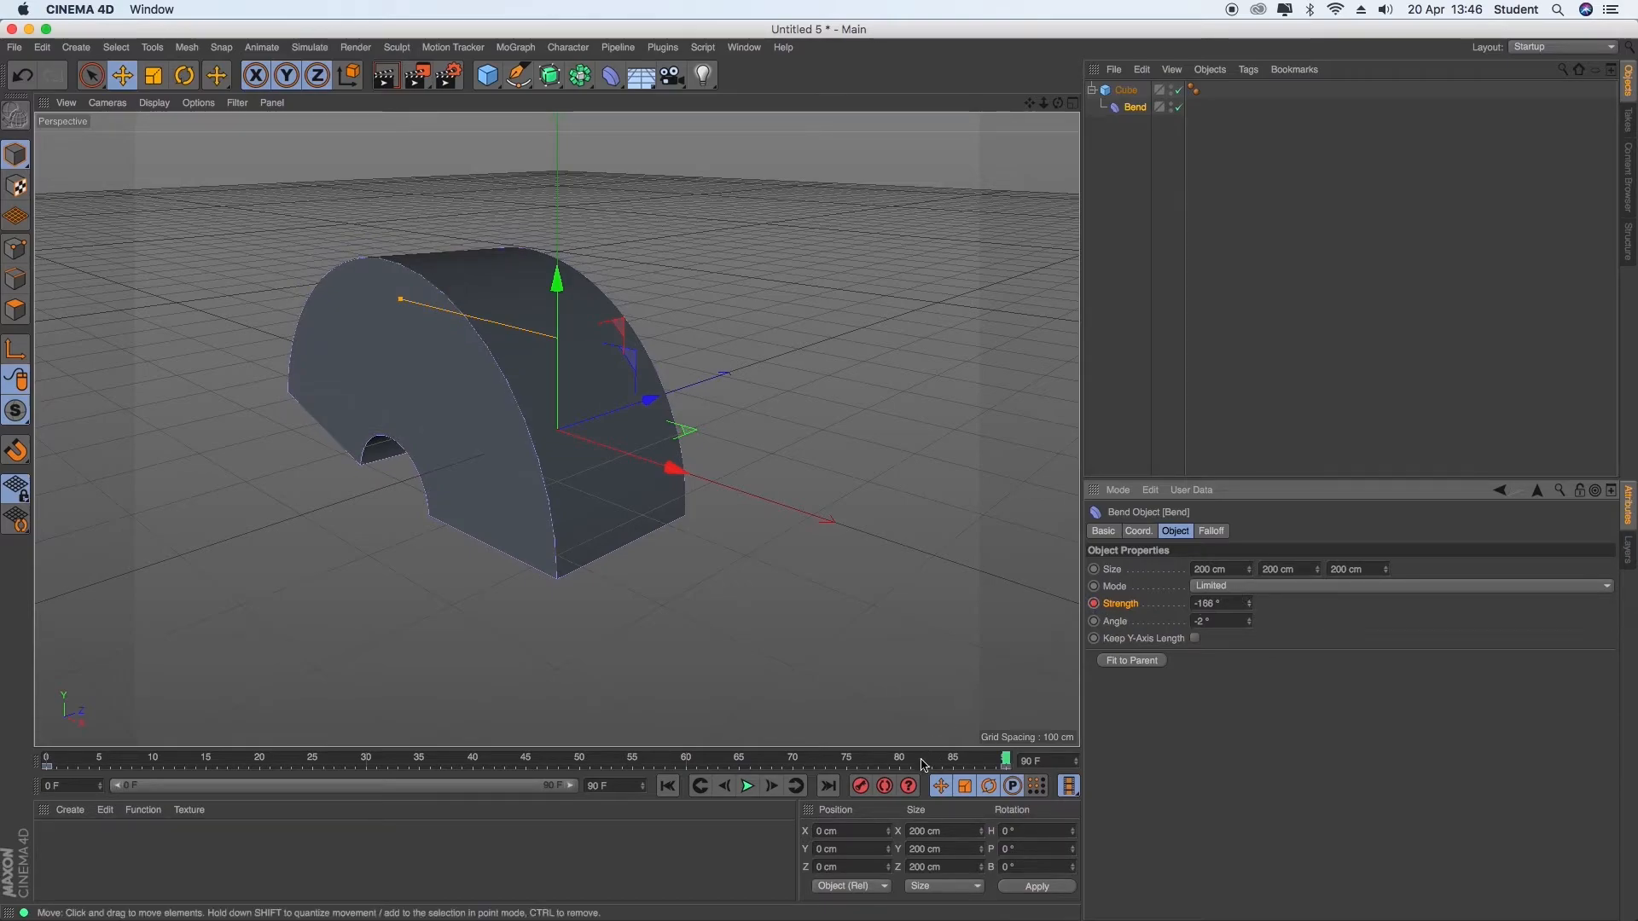
- Play the bend animation and switch to the open document Untitled 4
click(748, 786)
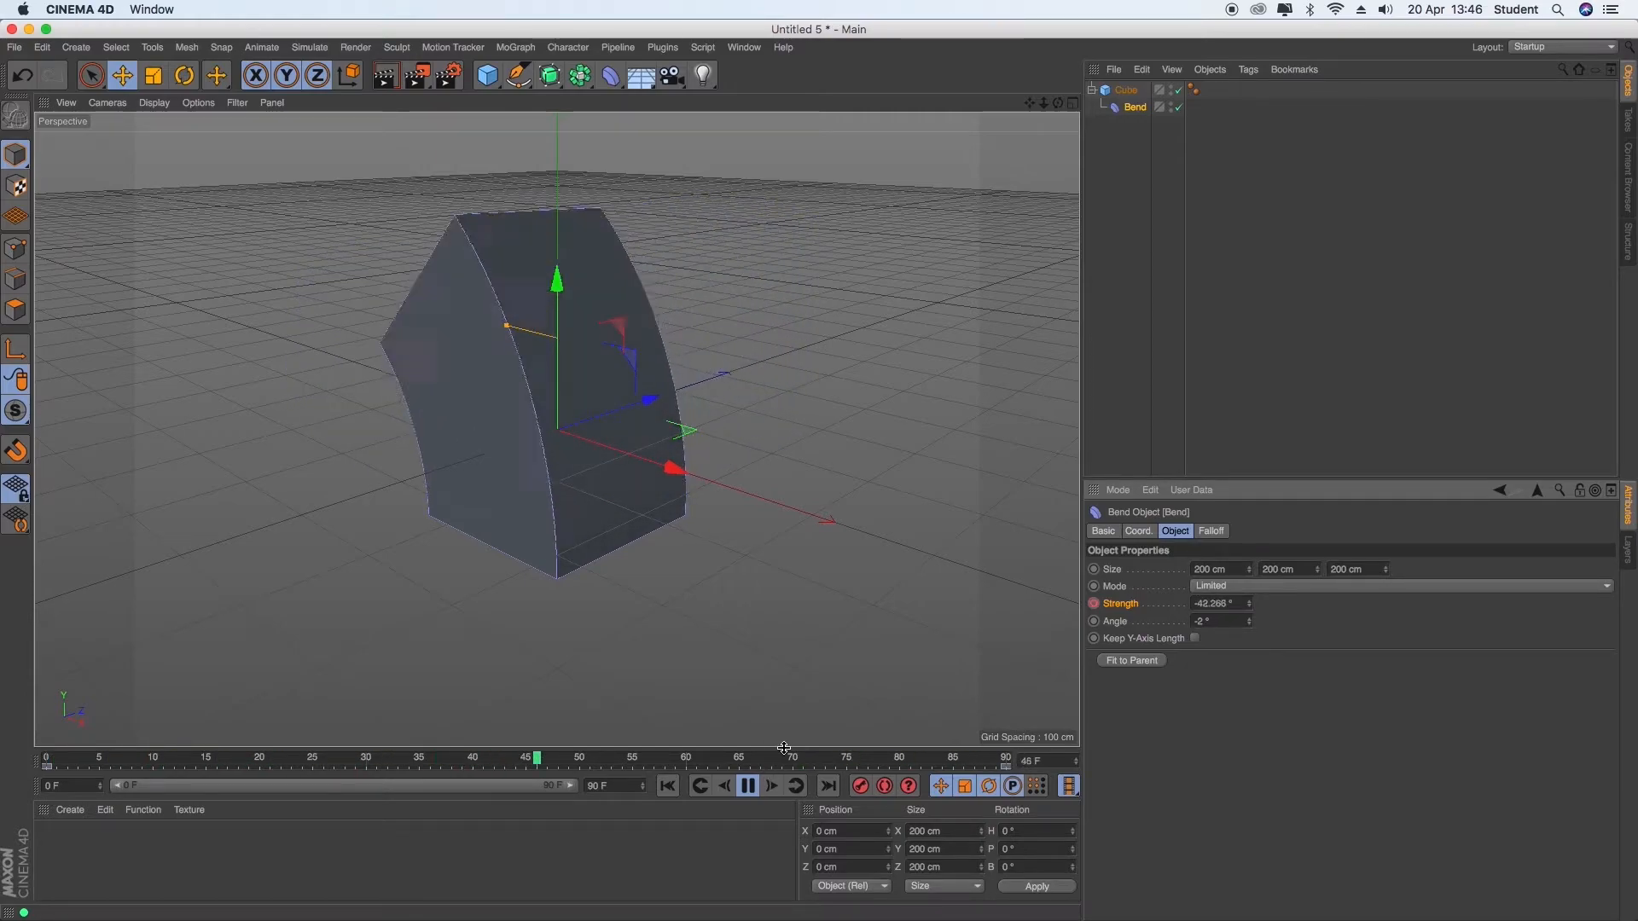
click(744, 47)
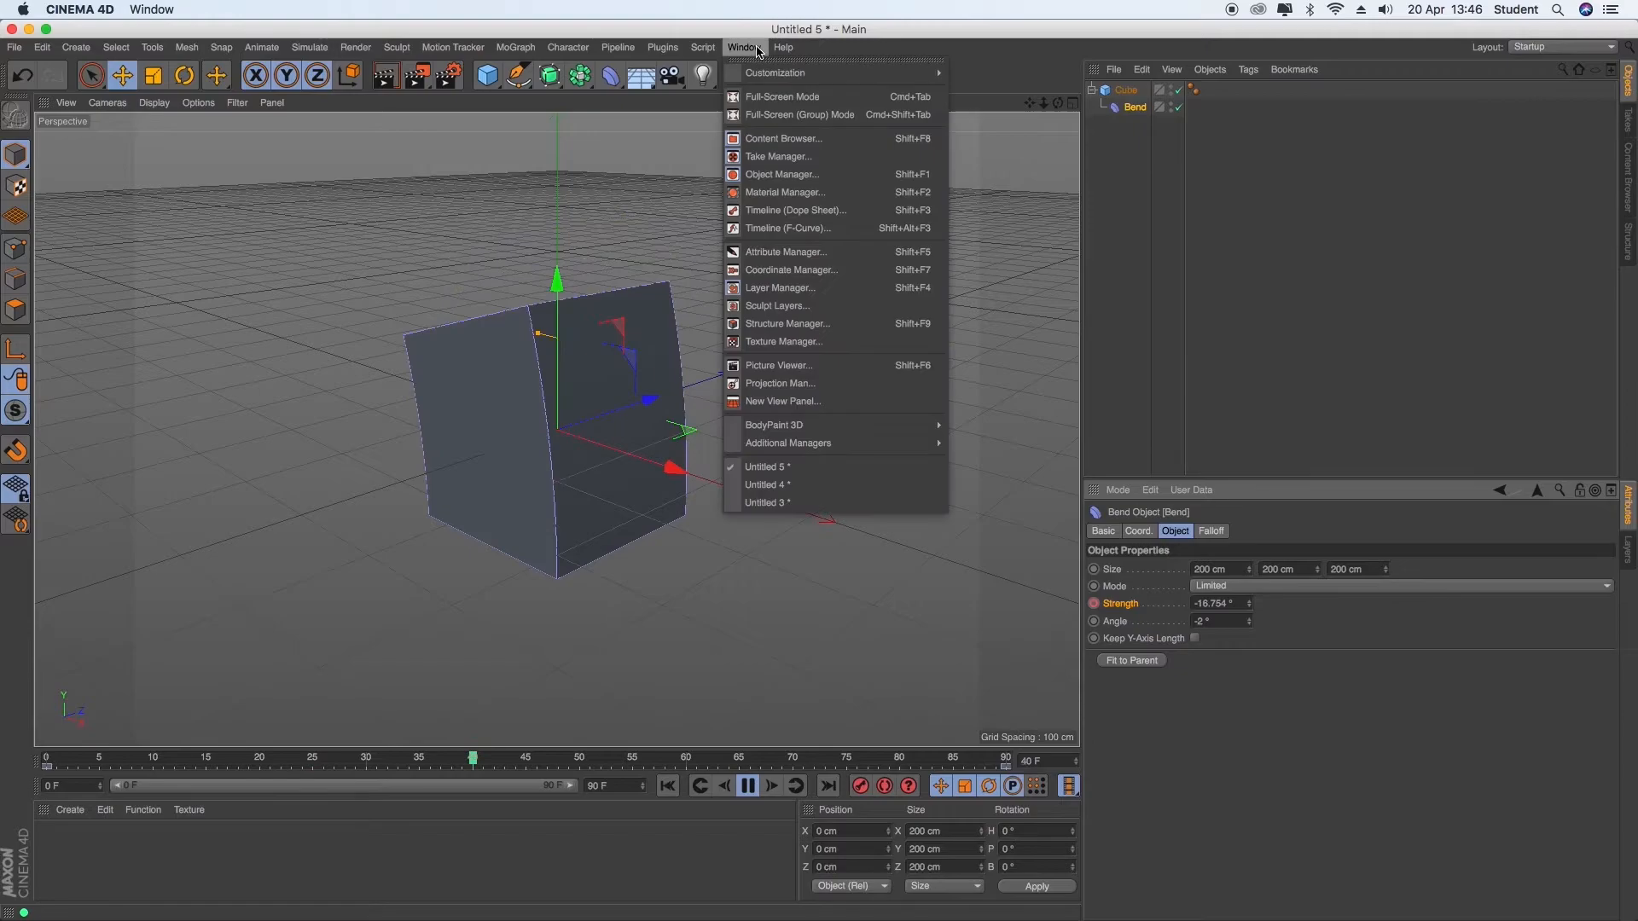
click(836, 485)
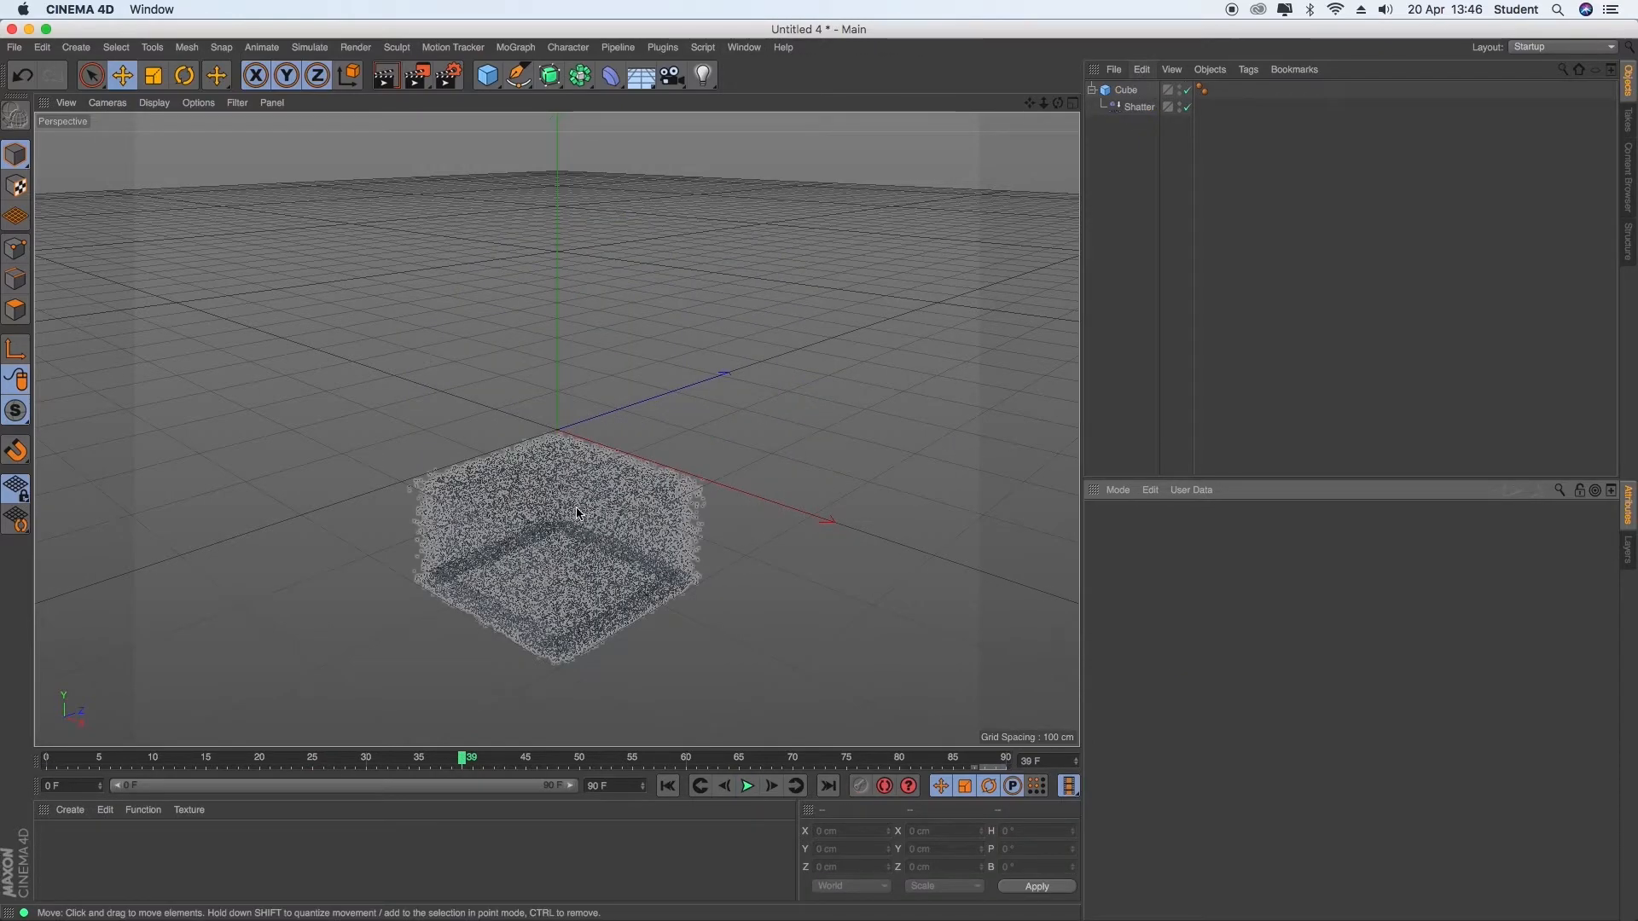
- Rewind to frame 0, select the Shatter deformer and play the cube's shatter animation, stopping it after viewing
drag(421, 756, 47, 756)
click(1148, 109)
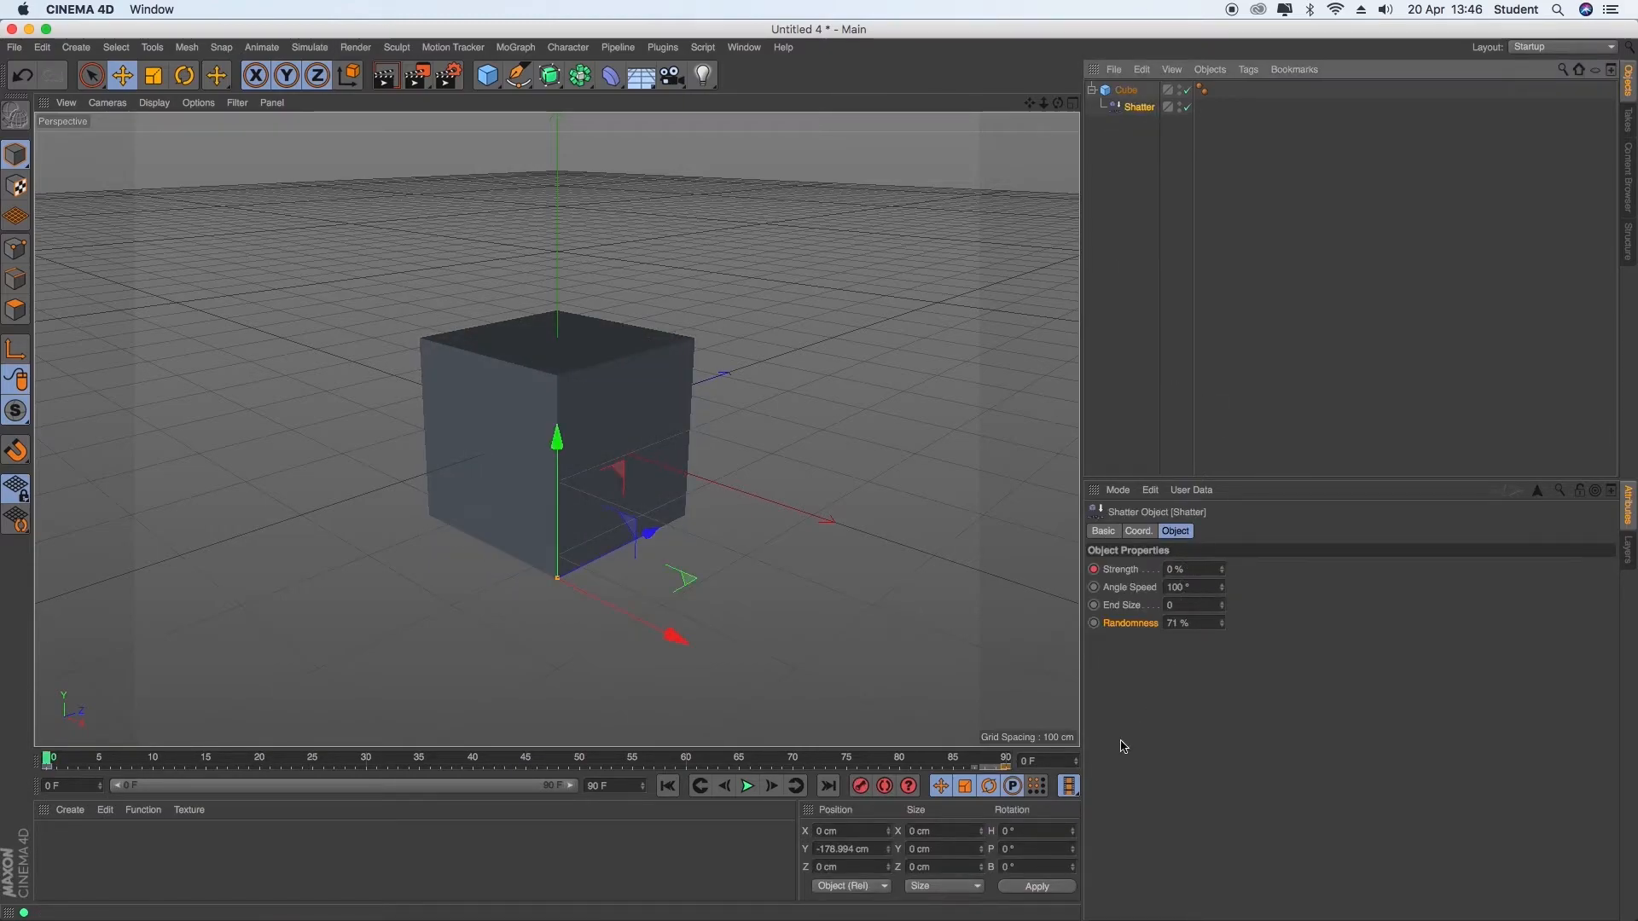
click(748, 785)
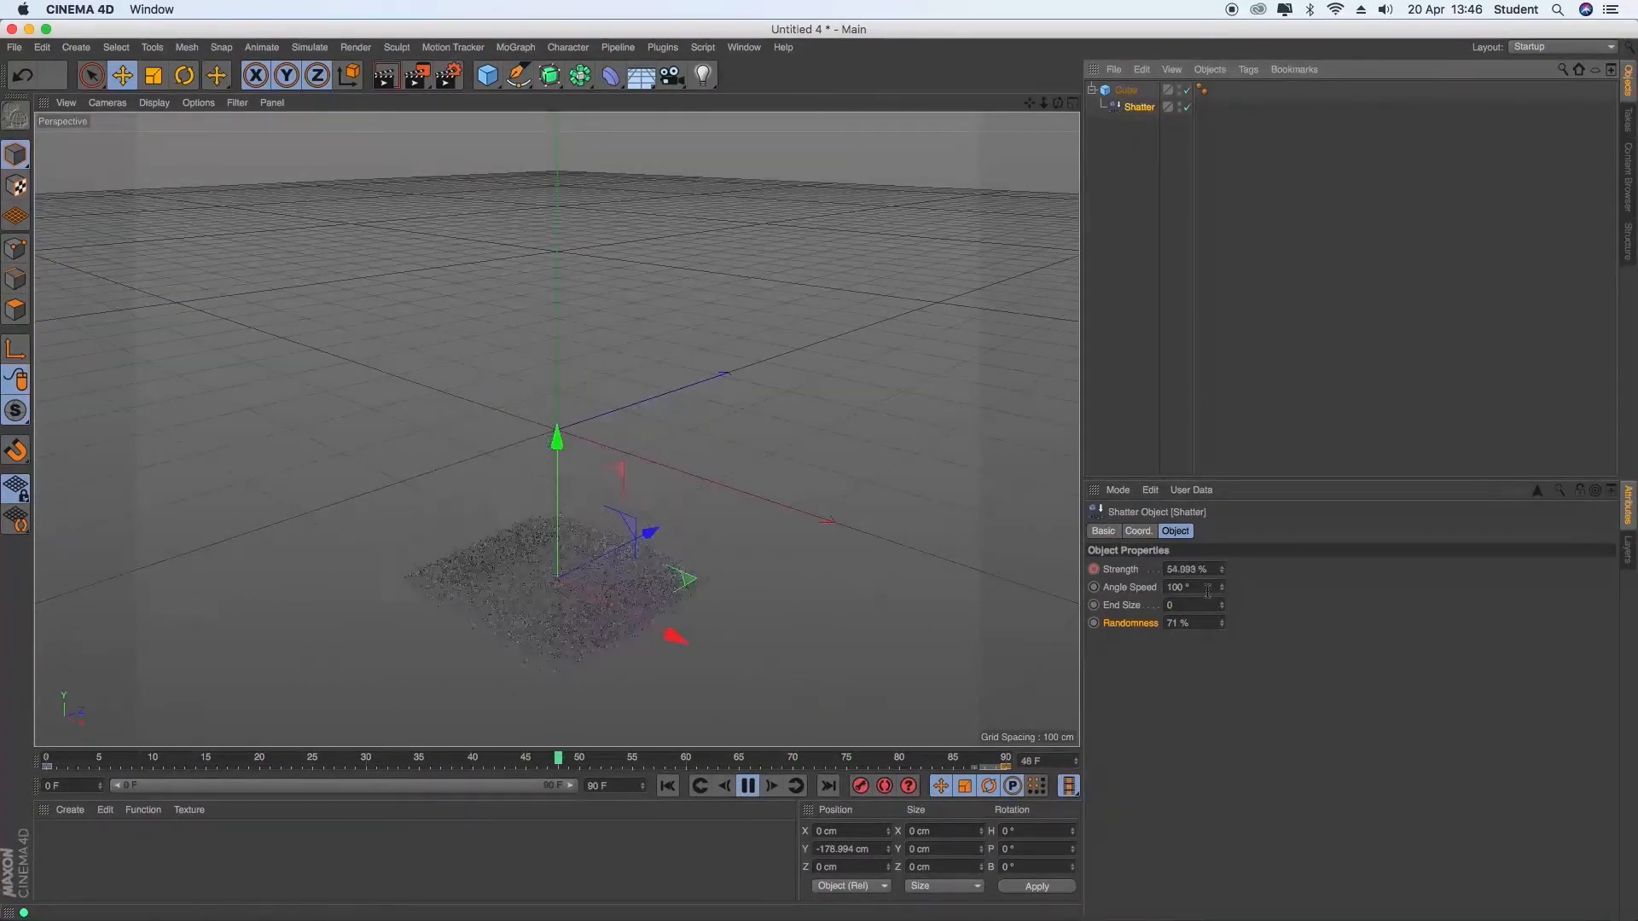
click(752, 787)
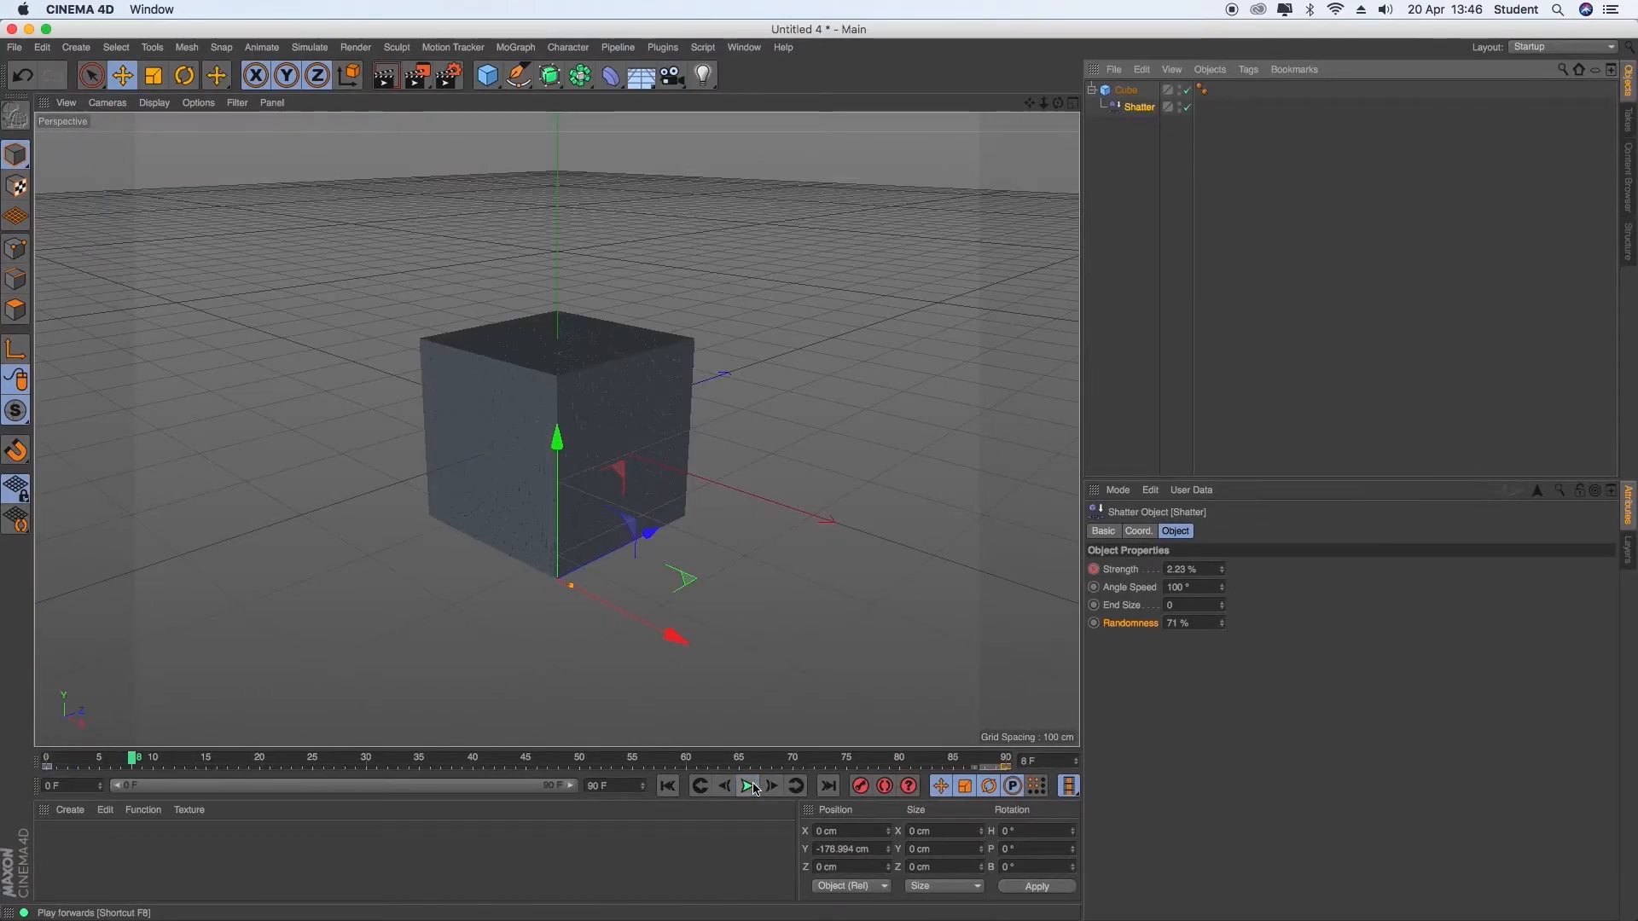
- Switch to the open document Untitled 3 and rewind its melt animation to frame 0
click(744, 47)
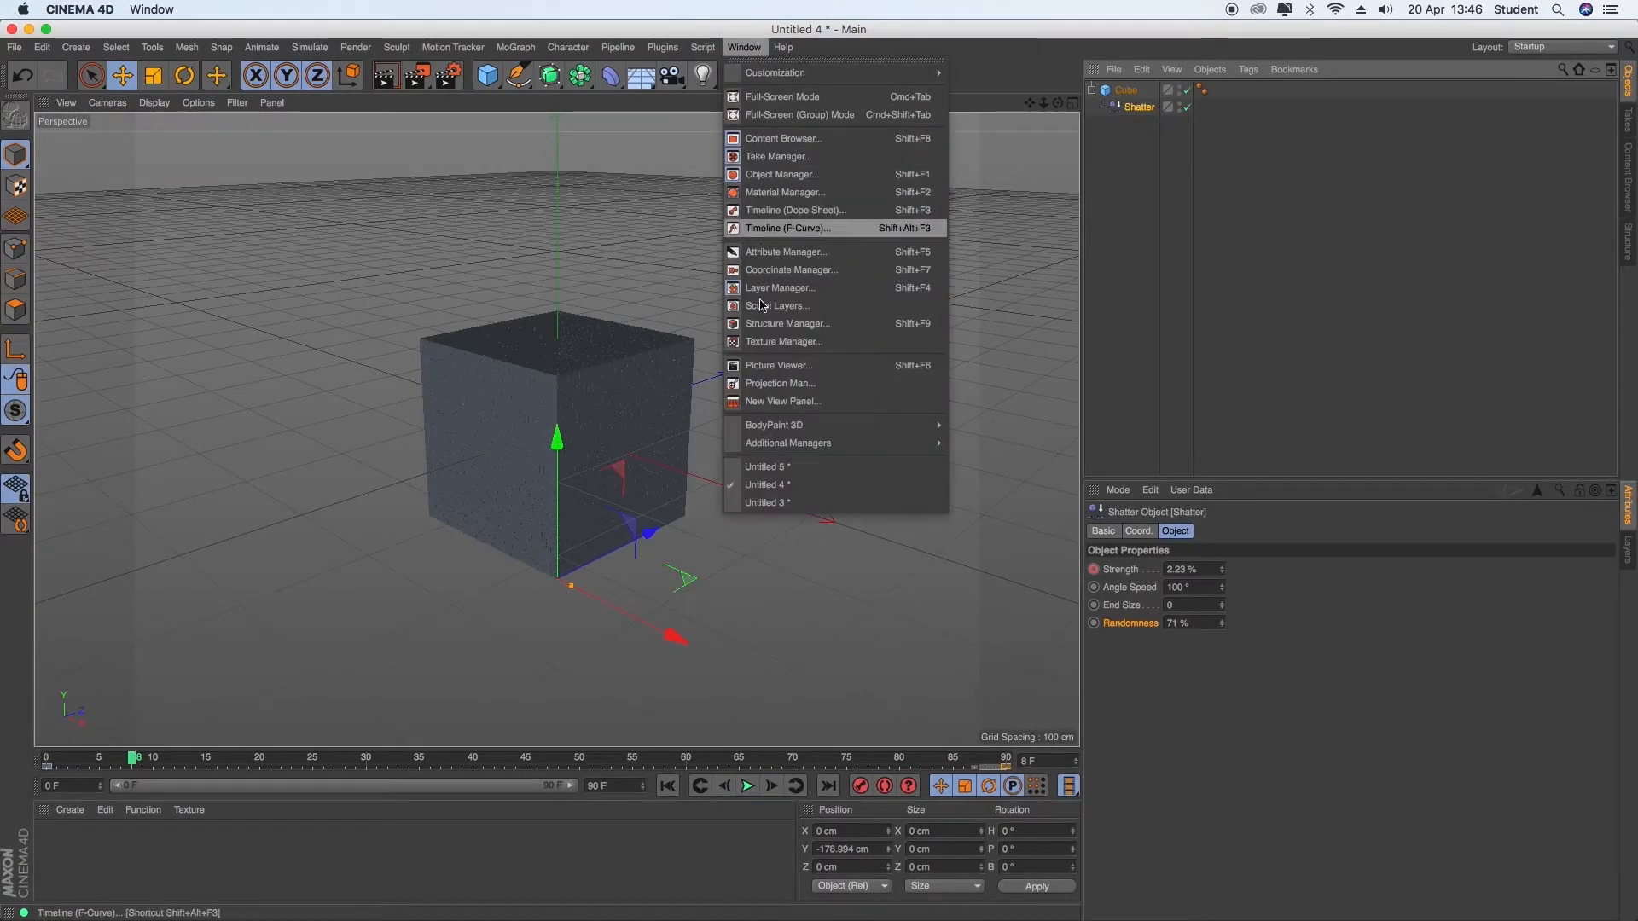
click(760, 504)
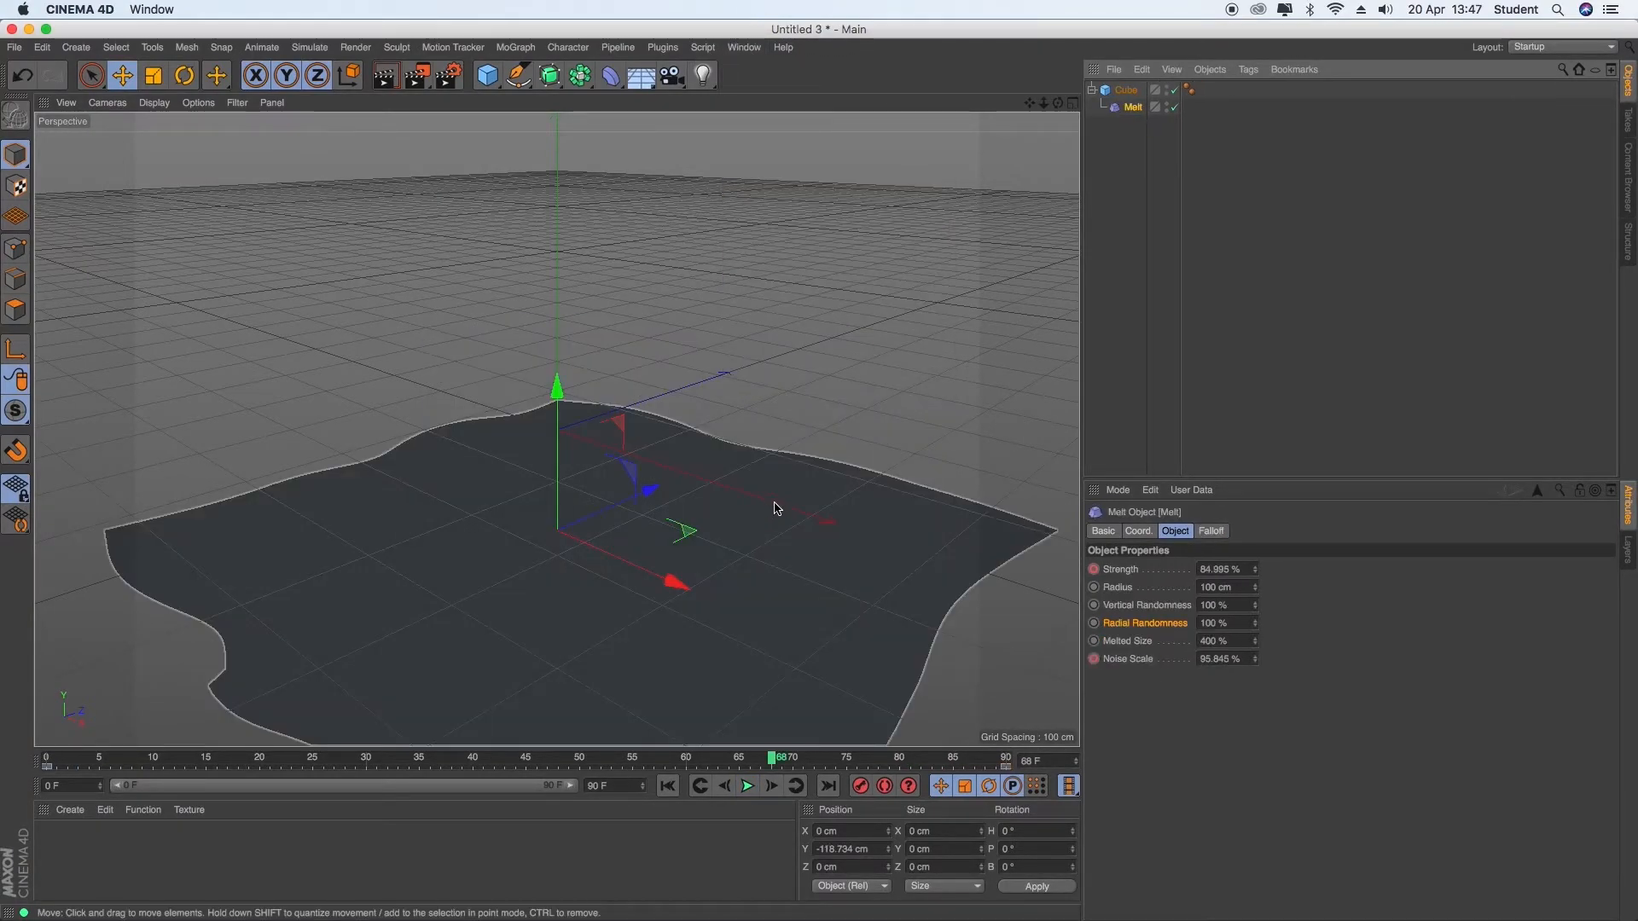
drag(771, 759, 42, 764)
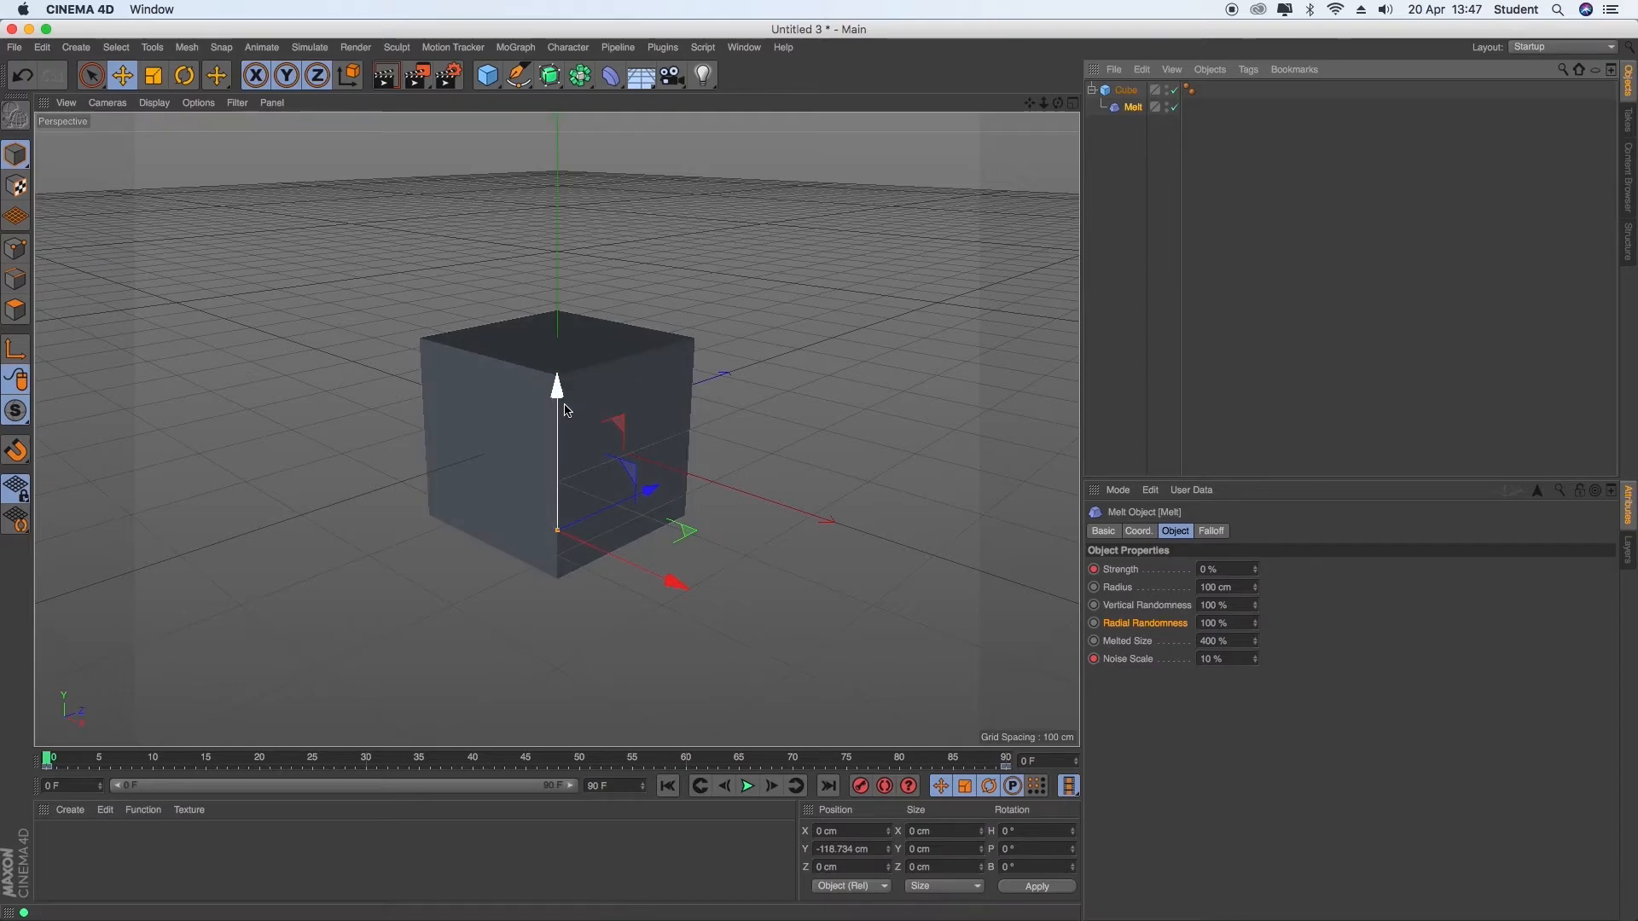
- Move the Melt deformer up to about Y 10.9 cm and back down below the cube to about Y -150.5 cm
drag(561, 399, 554, 285)
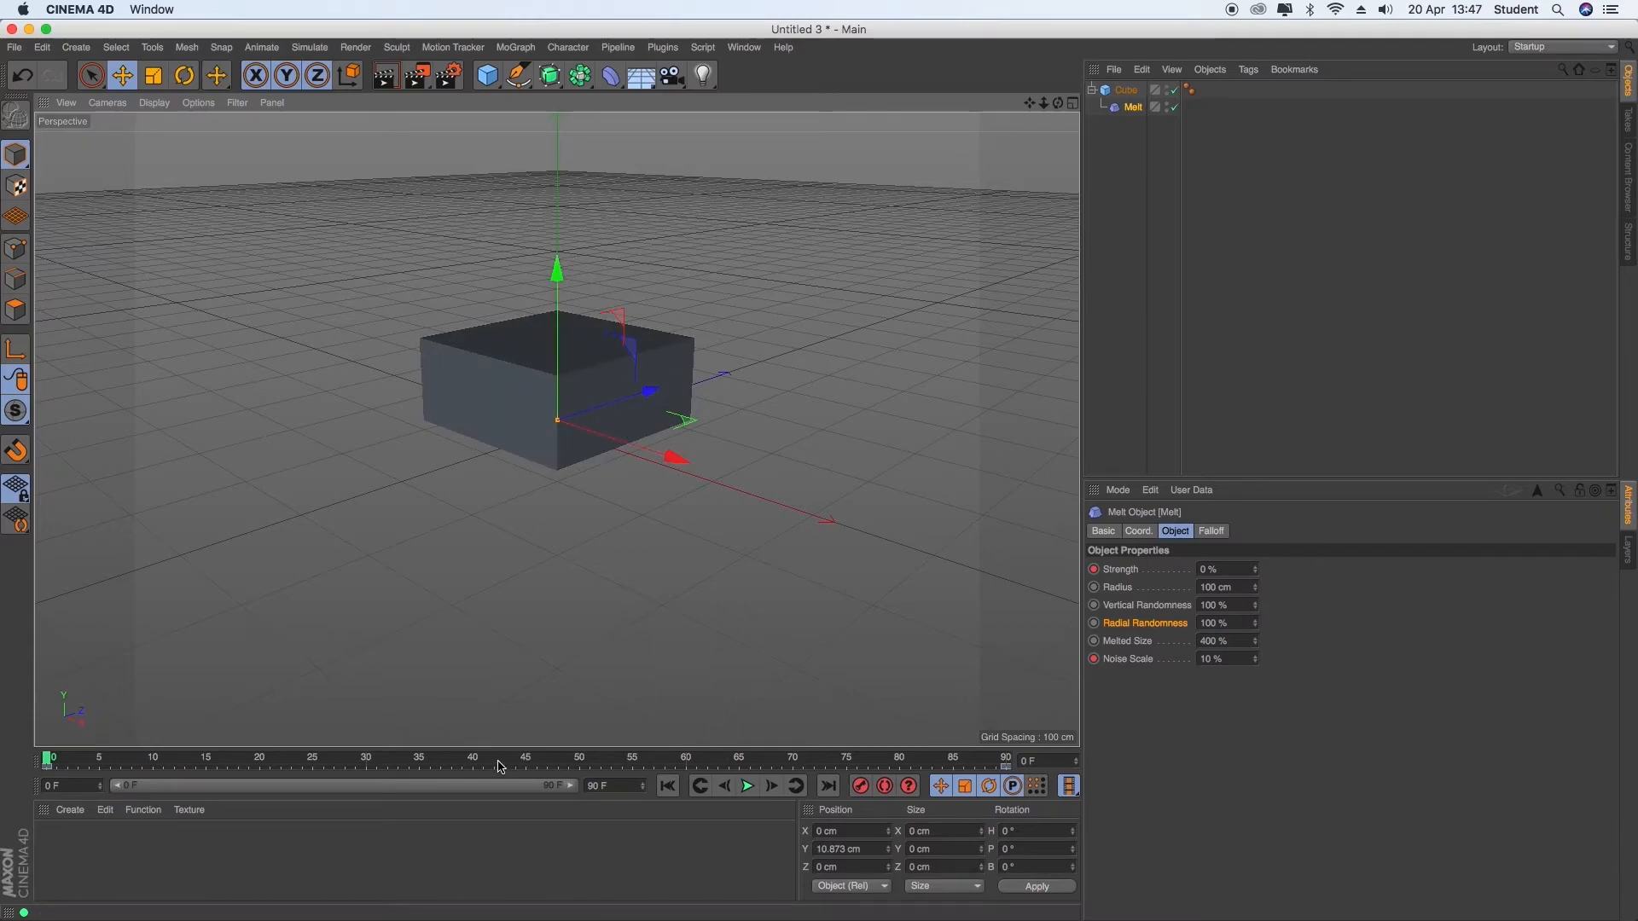
drag(51, 758, 36, 824)
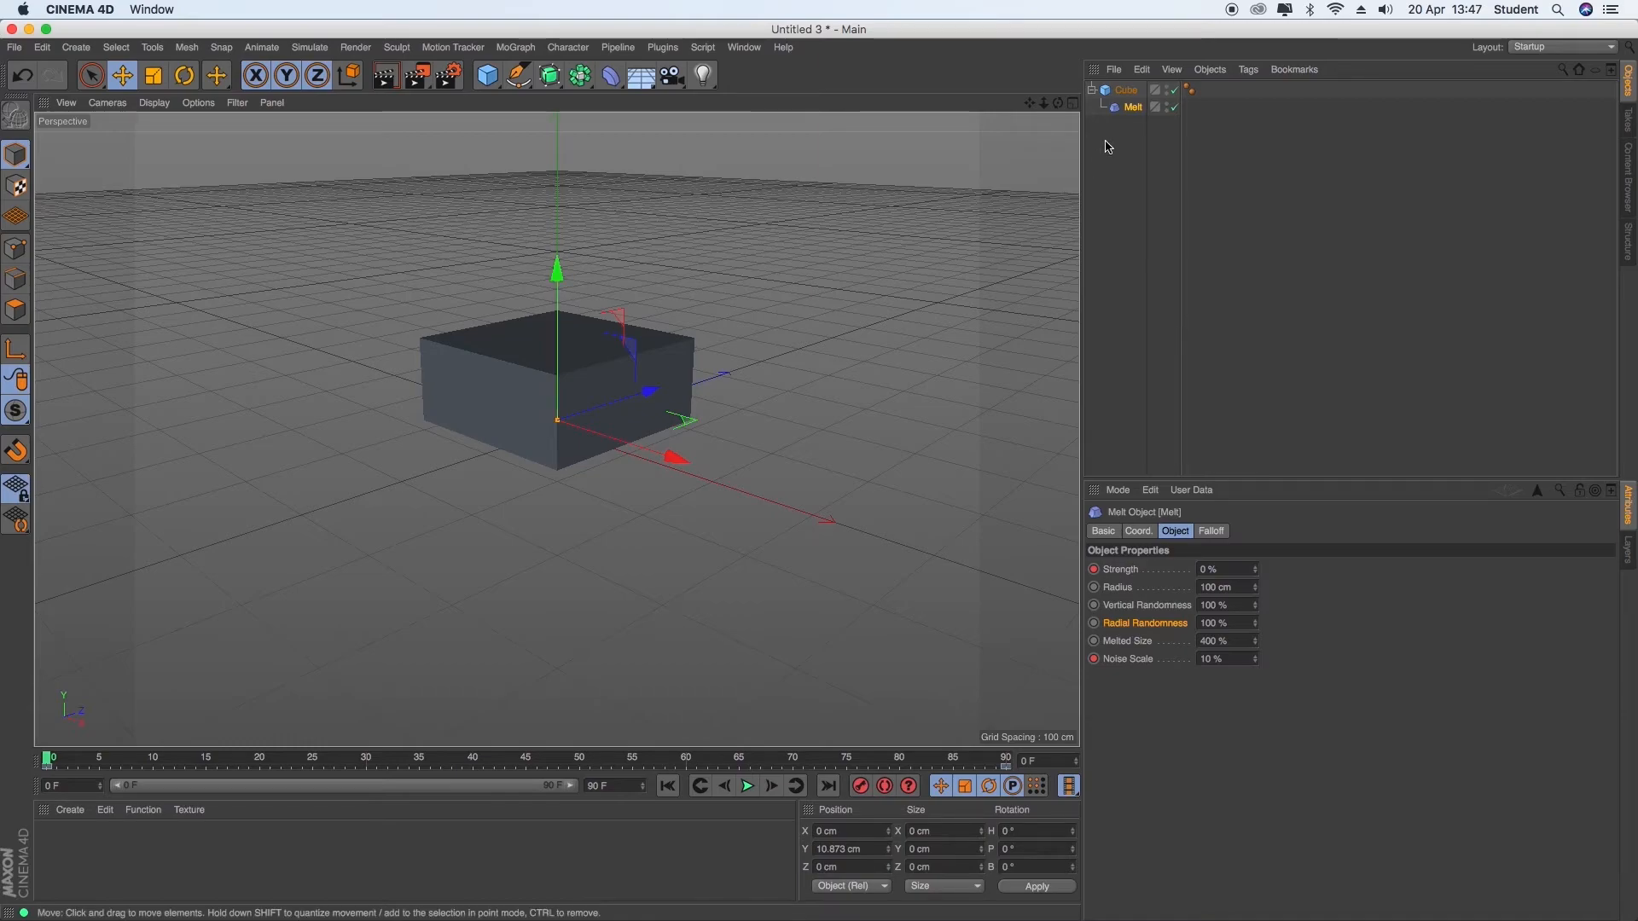
drag(555, 273, 543, 422)
- Play the melt animation, stop it and scrub the timeline back to frame 37 to examine the deformation
click(748, 786)
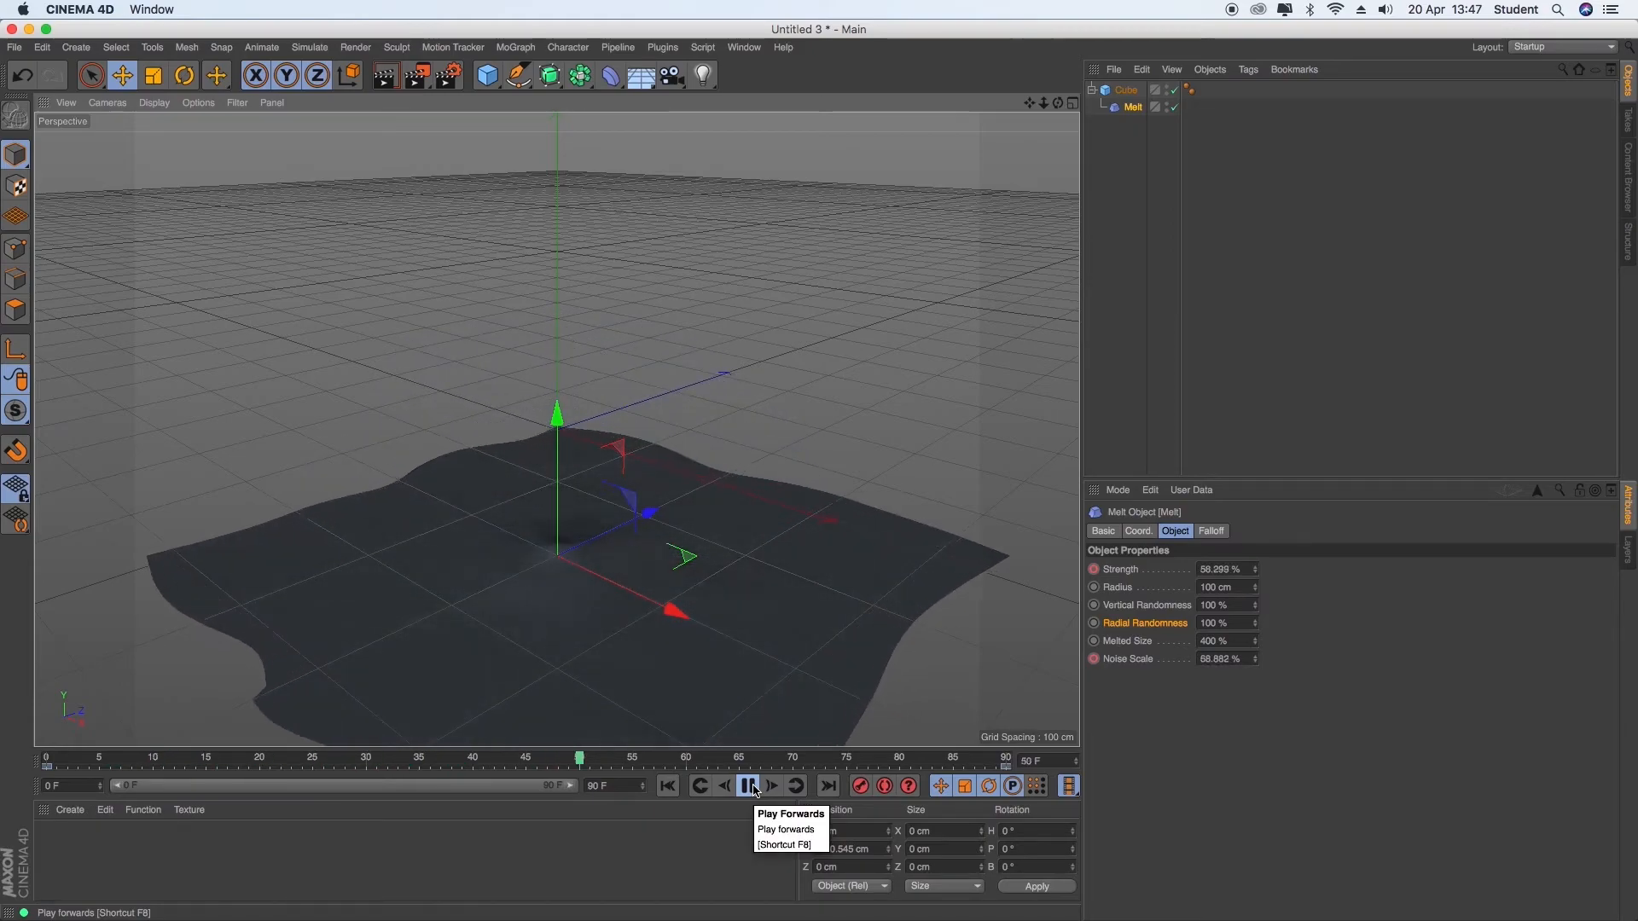
click(750, 786)
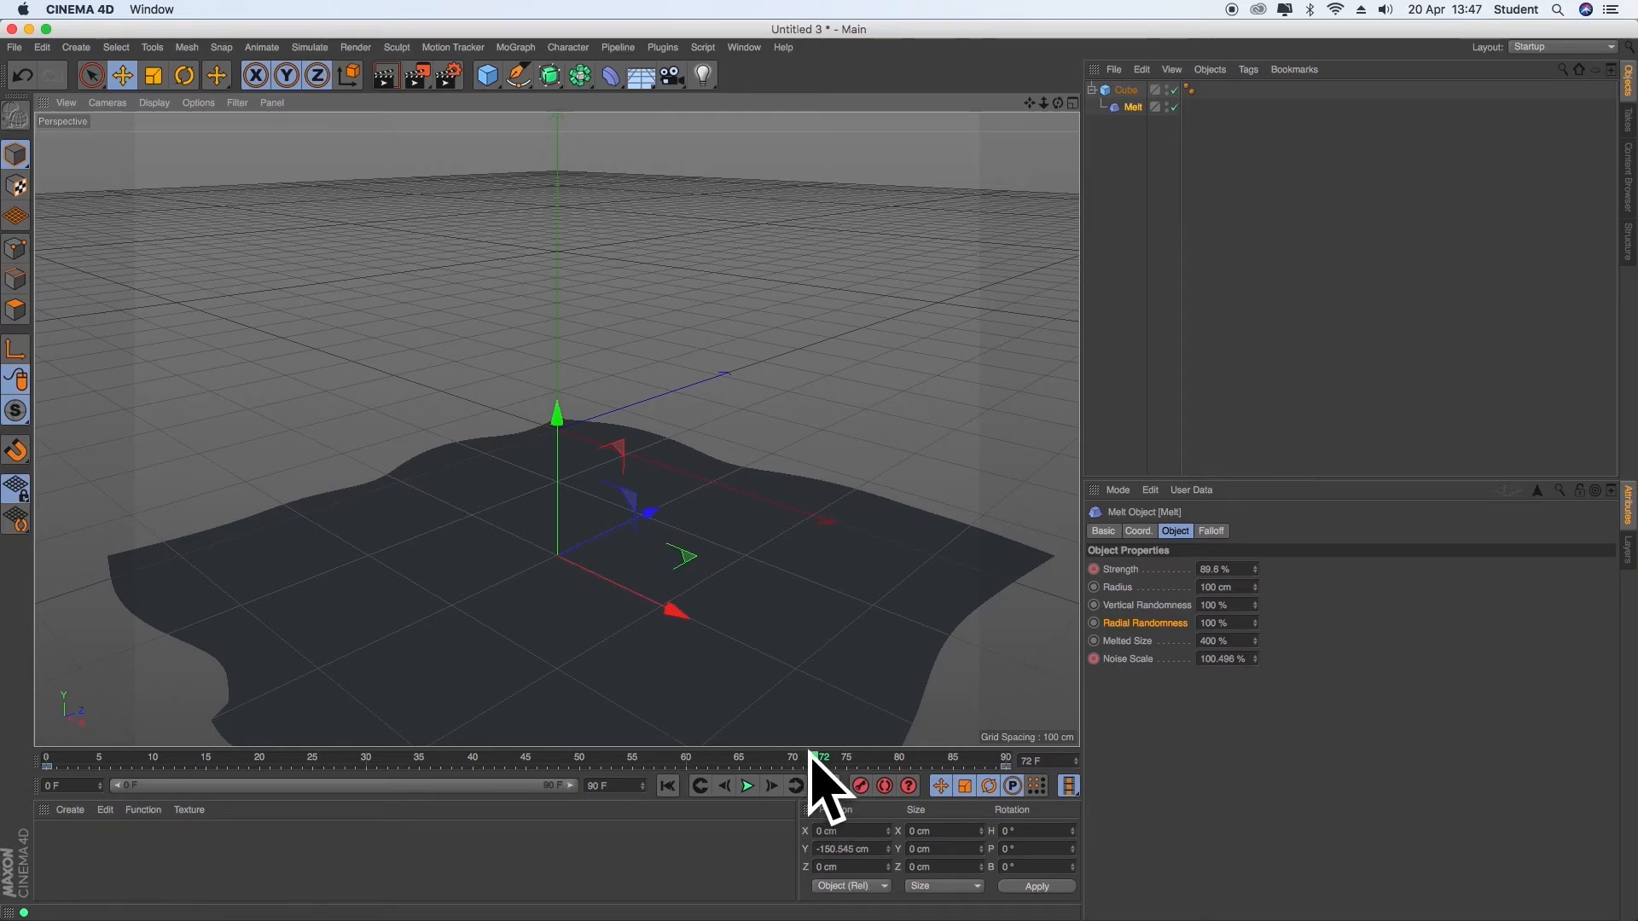
click(682, 759)
drag(669, 765, 445, 739)
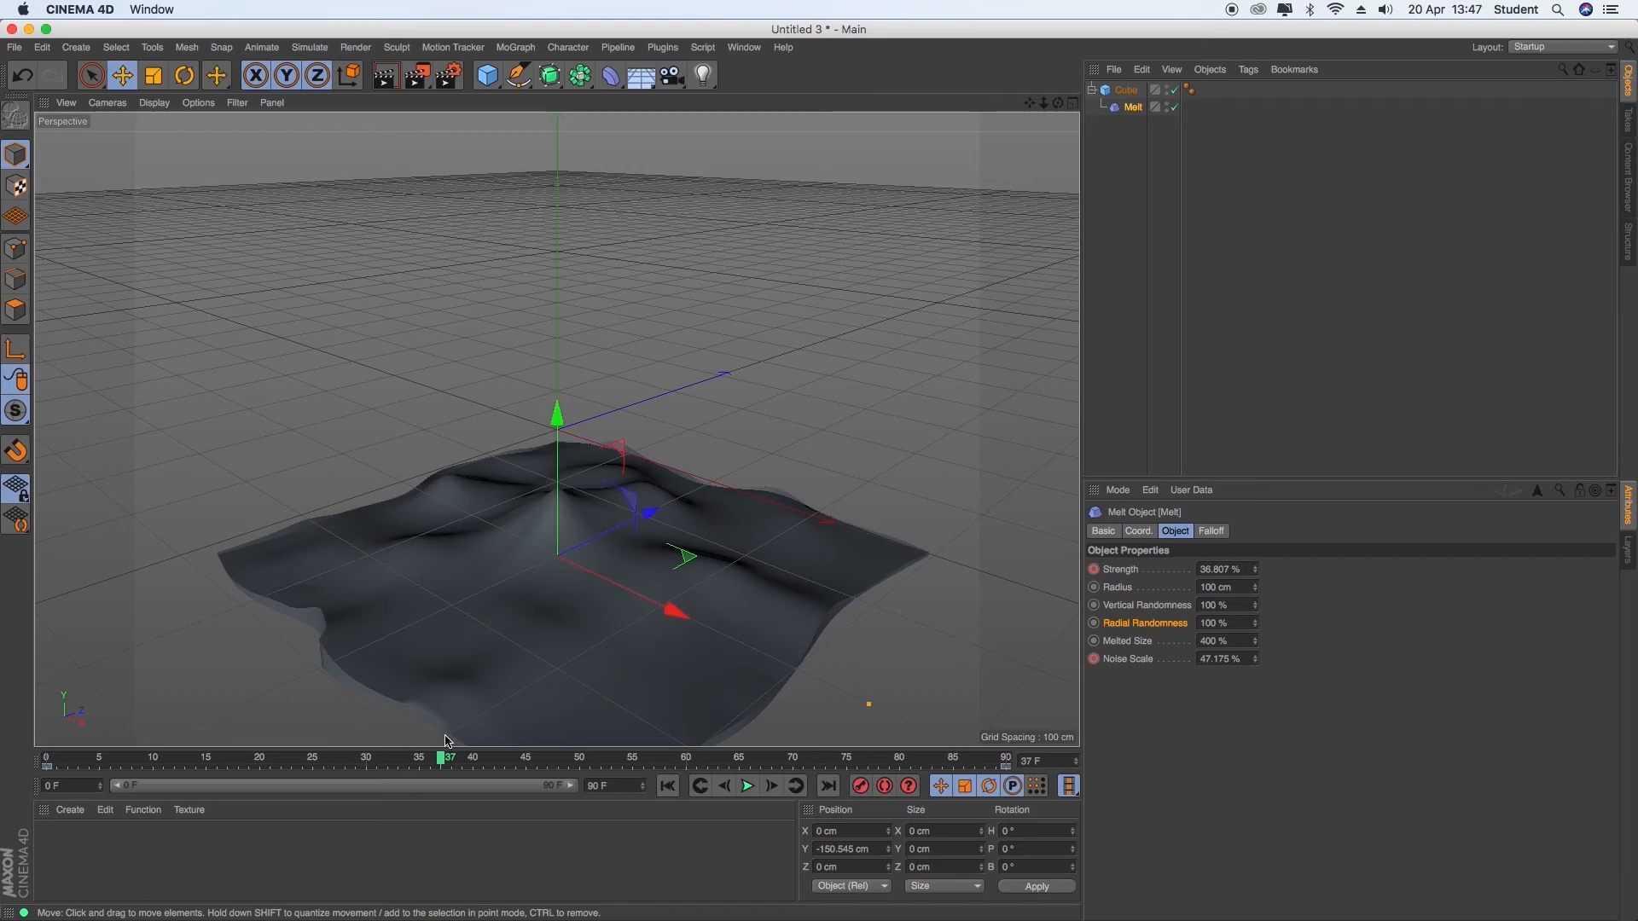